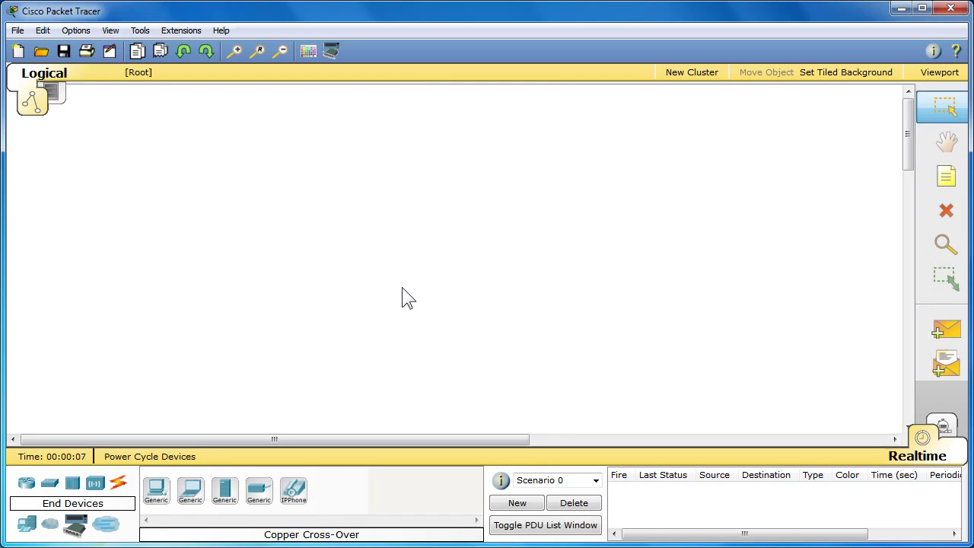
Step: Place an 1841 router at the centre of the canvas
click(26, 487)
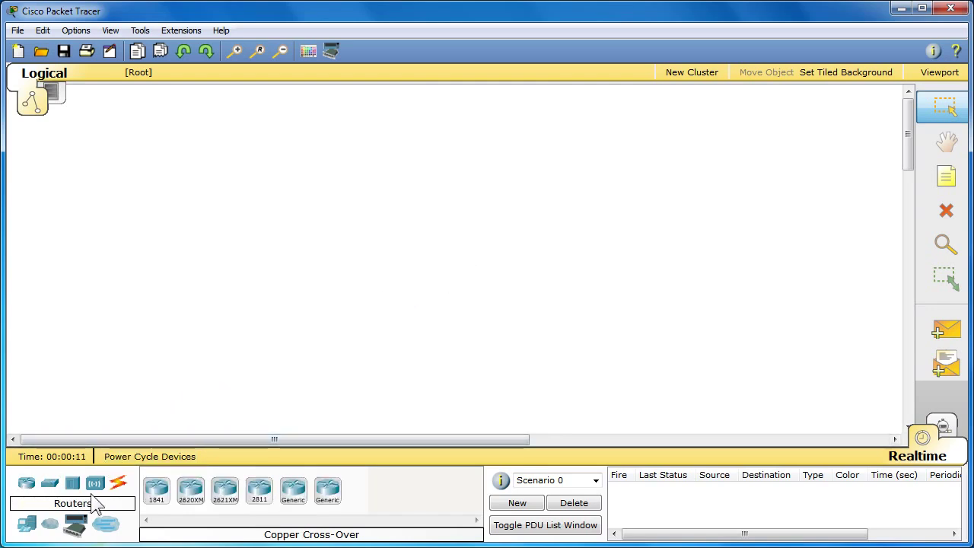
click(158, 498)
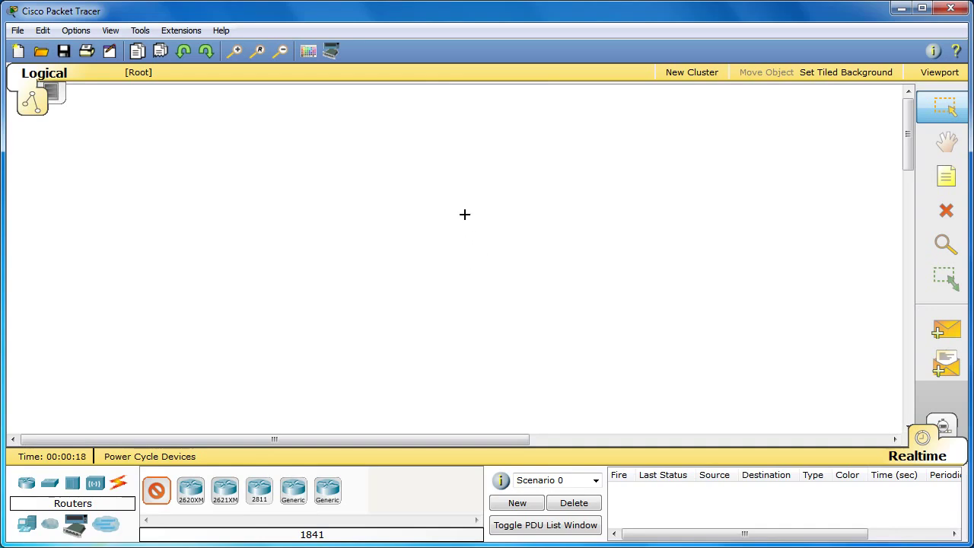
click(440, 252)
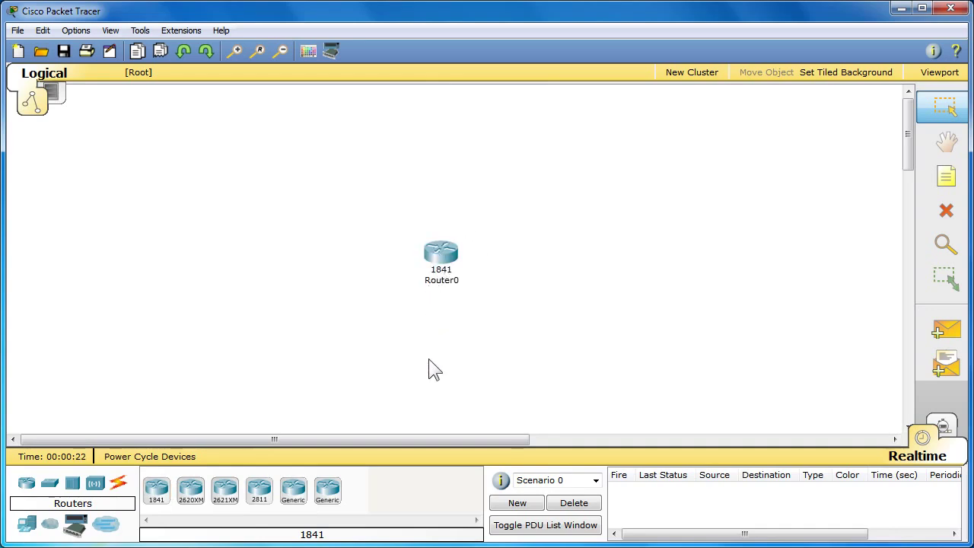
Step: Add two generic PCs, PC0 to the left of the router and PC1 to the right
click(31, 528)
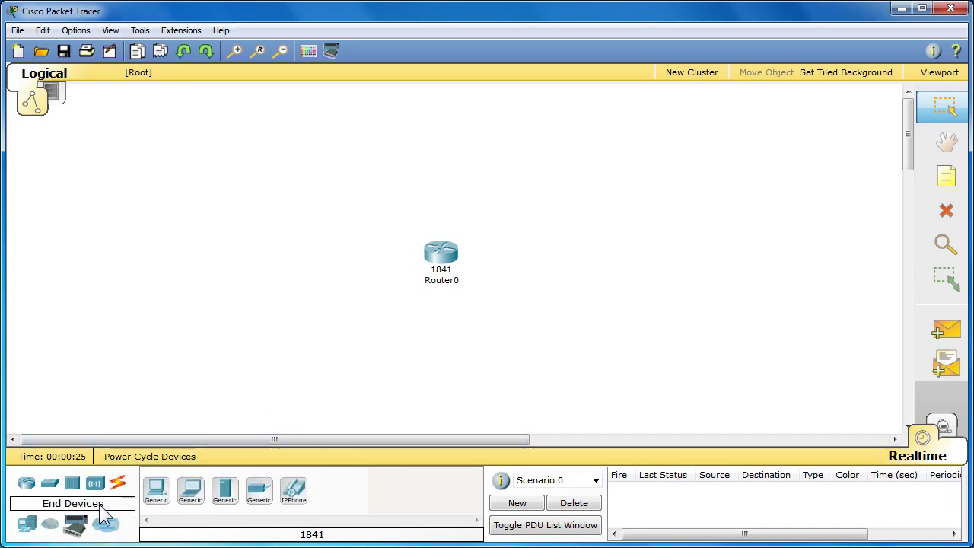
click(163, 495)
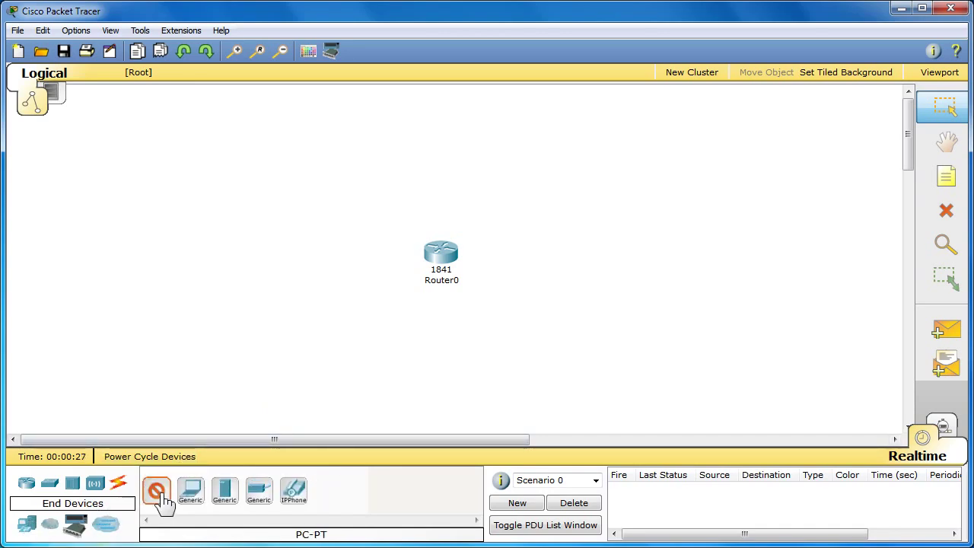
click(307, 226)
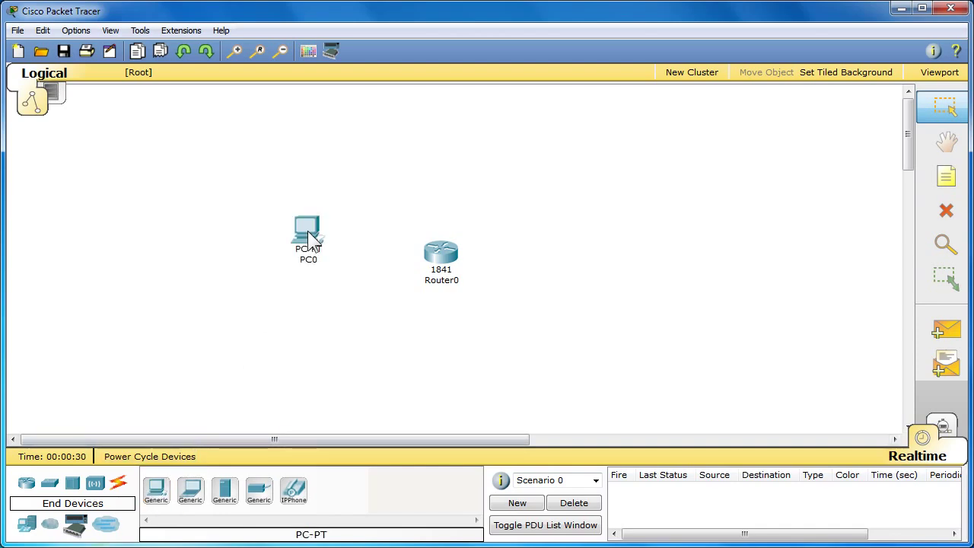
click(161, 496)
click(557, 226)
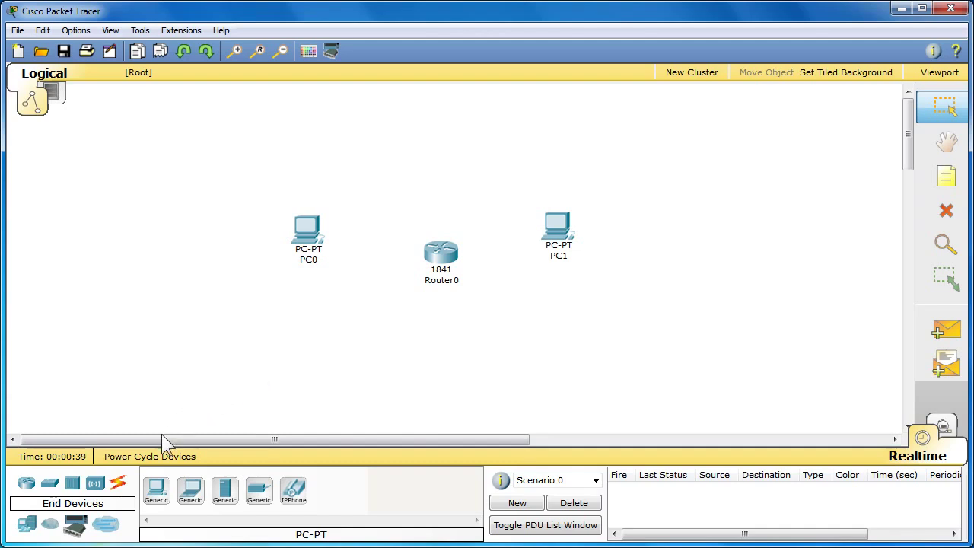
click(118, 483)
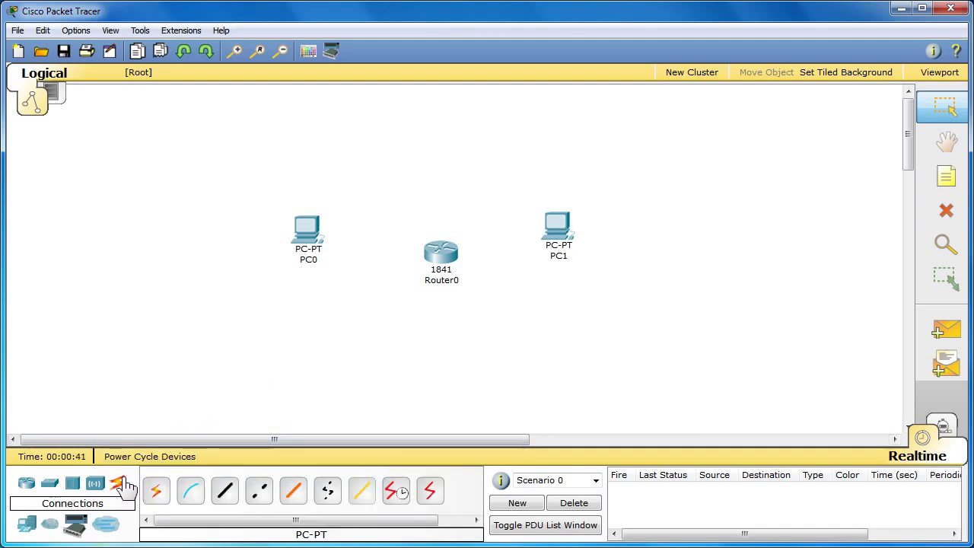
Step: Cable PC0 to Router0 FastEthernet0/0 and PC1 to FastEthernet0/1 with copper cross-over
click(259, 490)
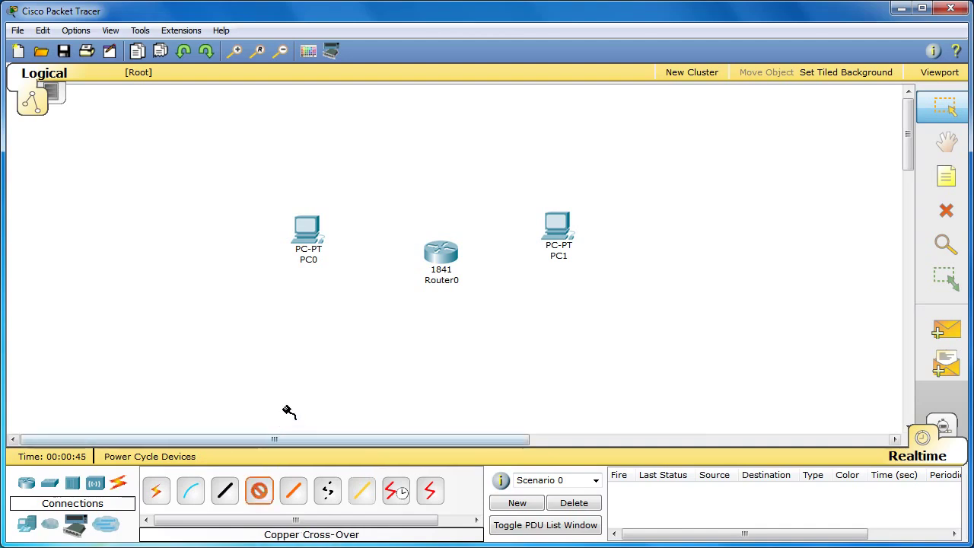
click(310, 232)
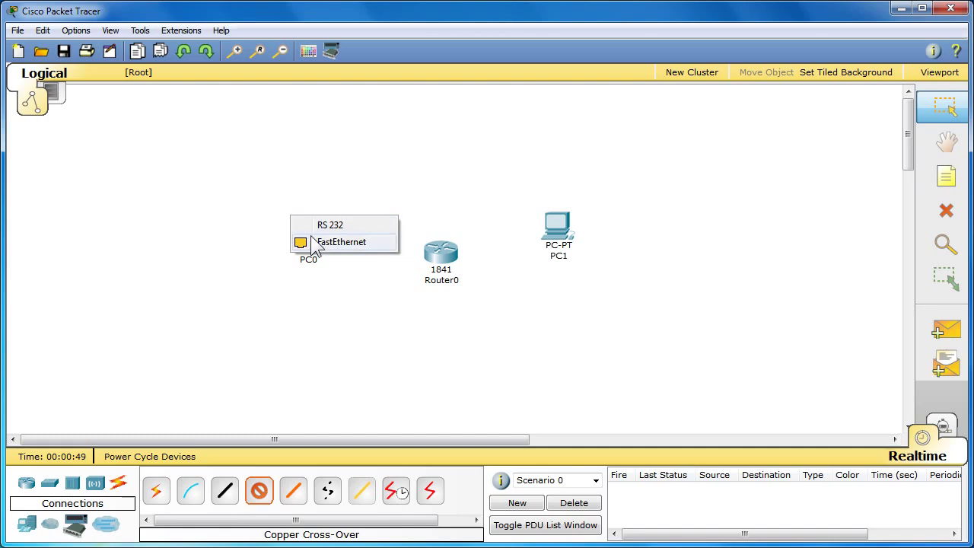
click(366, 243)
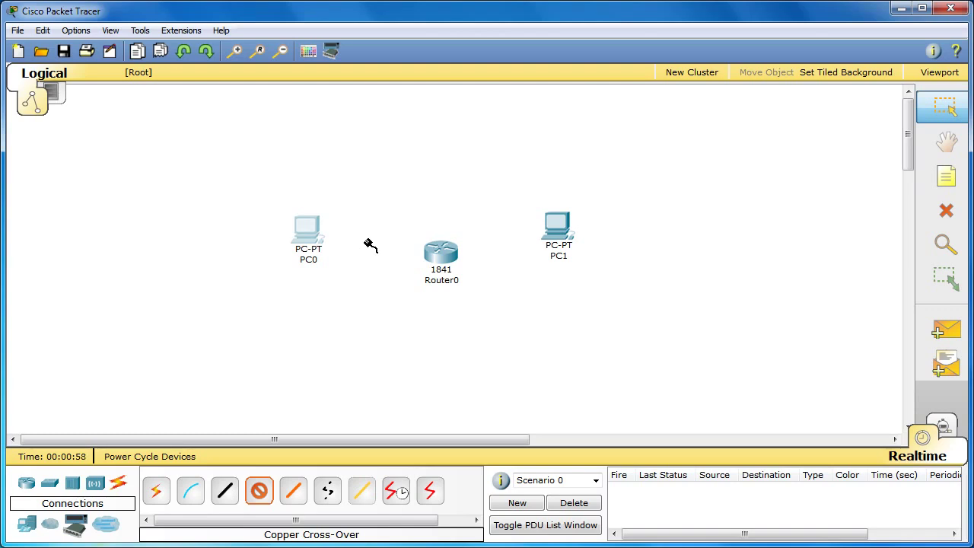
click(443, 258)
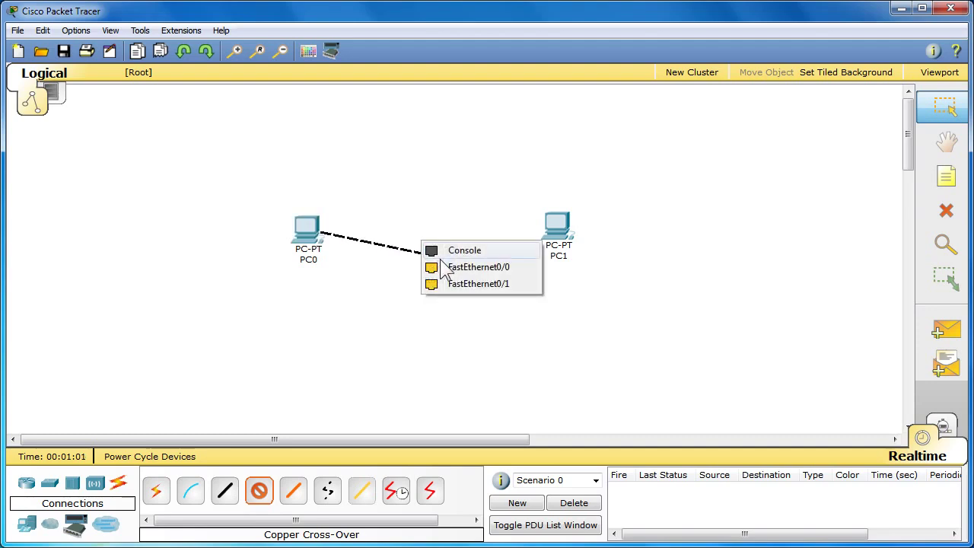
click(521, 275)
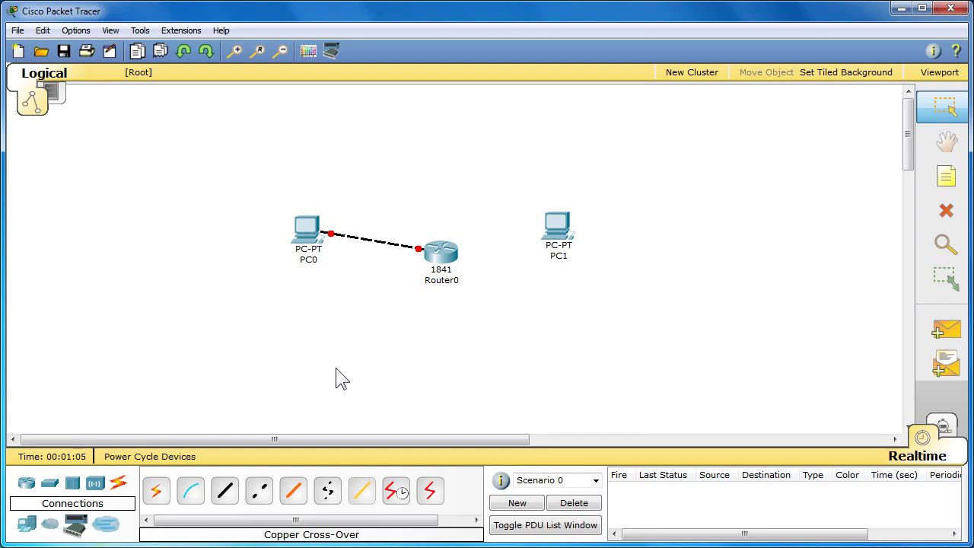
click(261, 490)
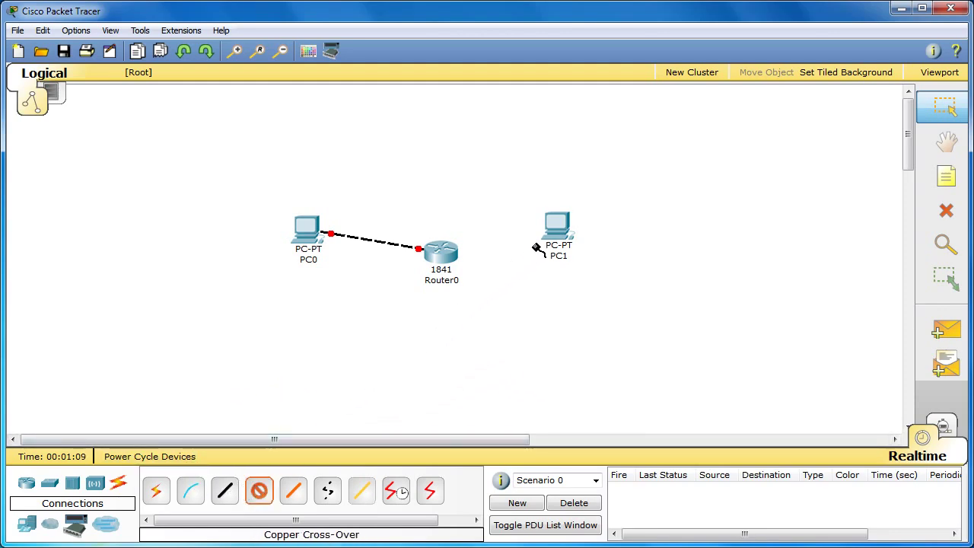
click(552, 232)
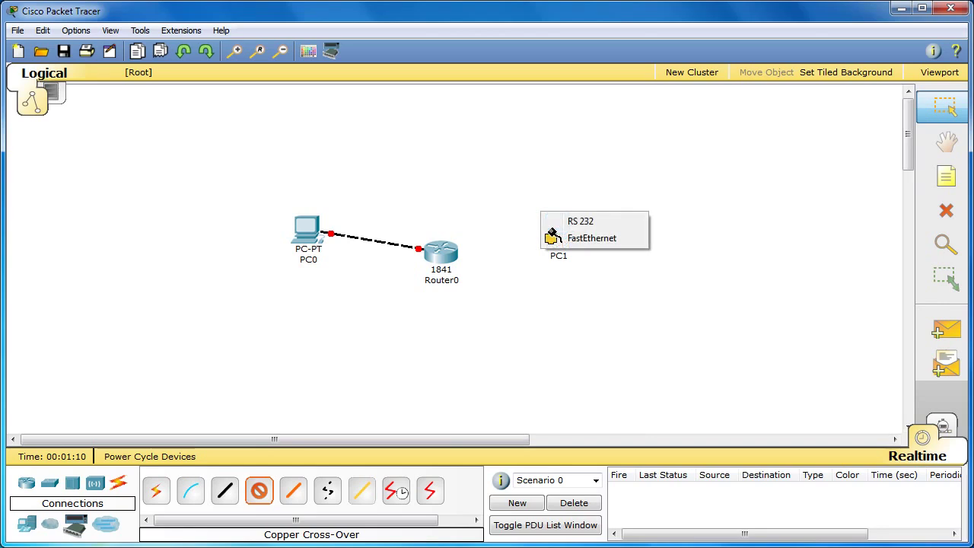
click(608, 243)
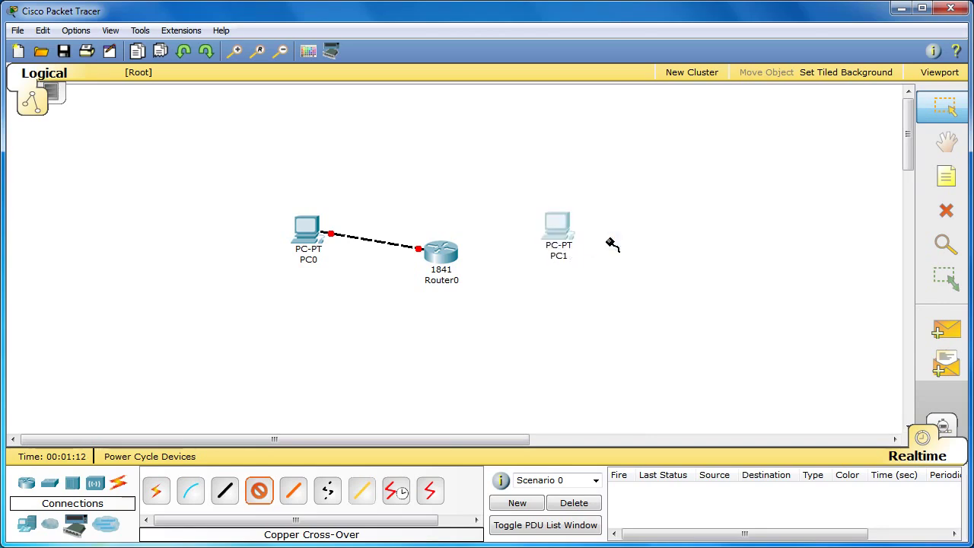
click(447, 260)
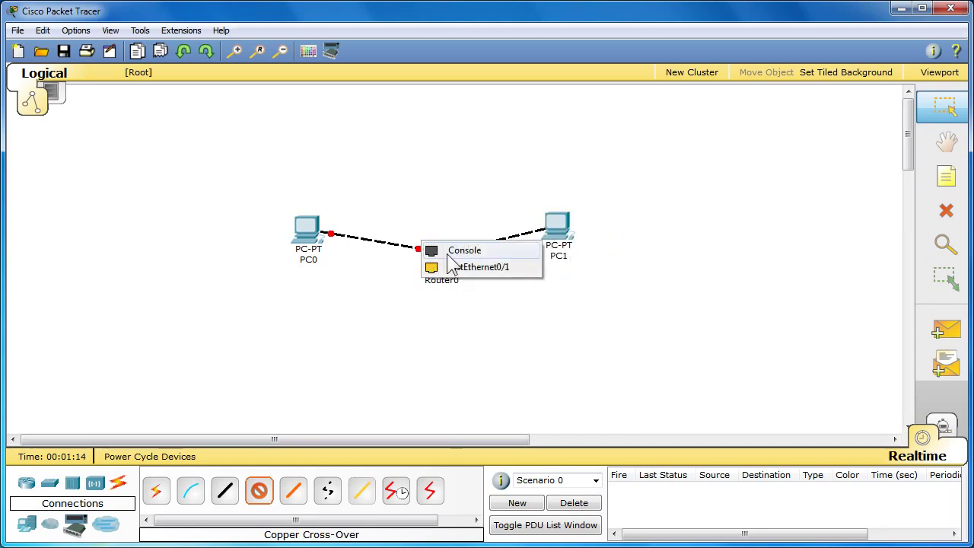
click(500, 266)
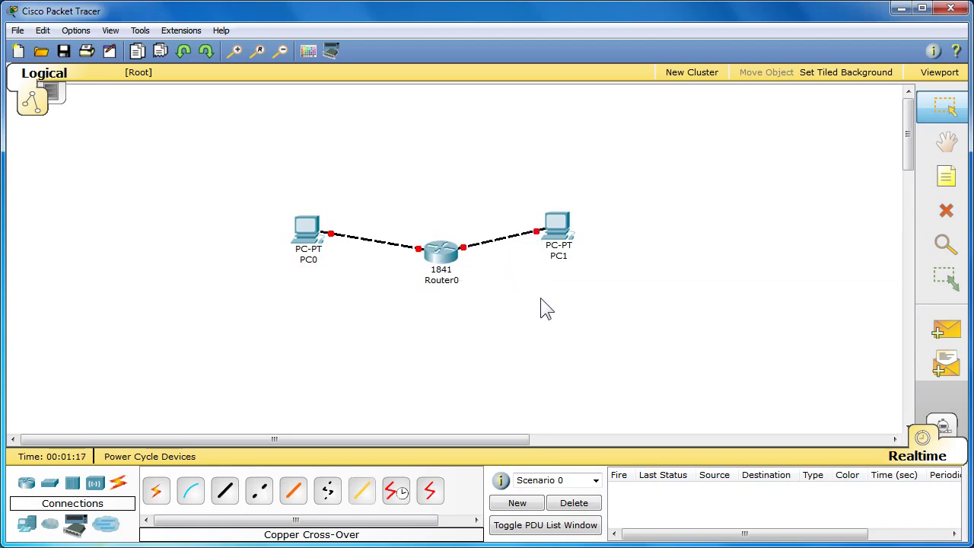
Step: Select the router and both PCs together and shift them further left
drag(446, 257, 439, 256)
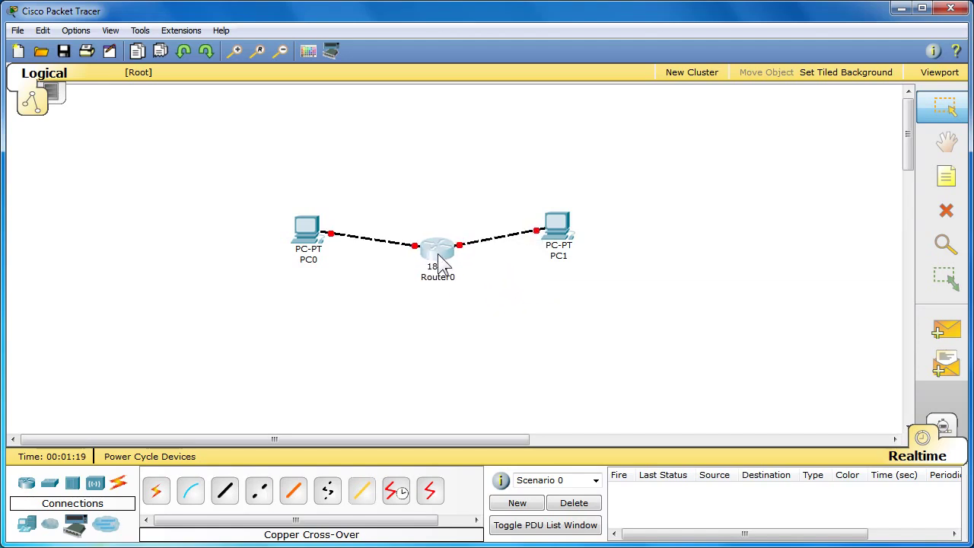
drag(606, 318, 266, 192)
drag(315, 245, 116, 261)
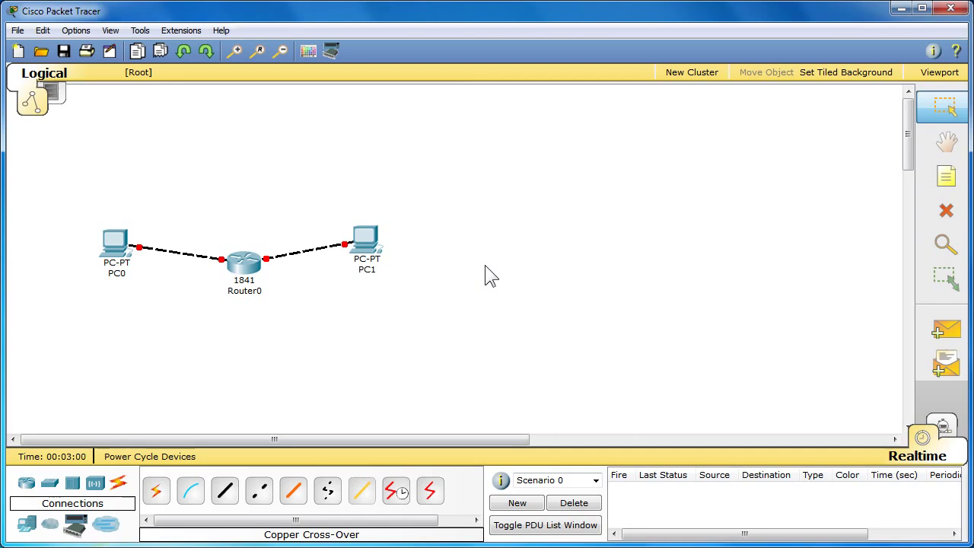
click(244, 263)
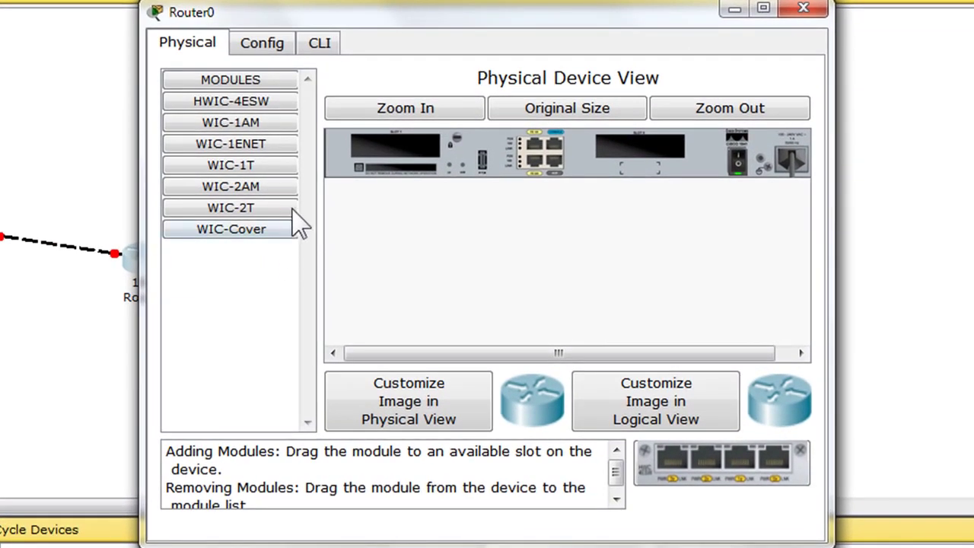
Step: In Router0's CLI, answer 'no' to the initial configuration dialog and reach the Router> prompt
click(319, 46)
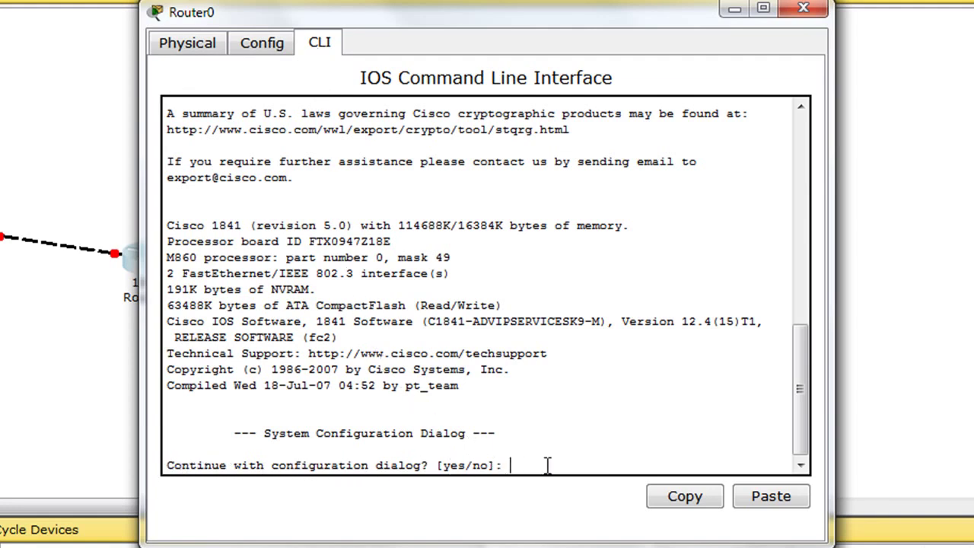
text(no)
key(Return)
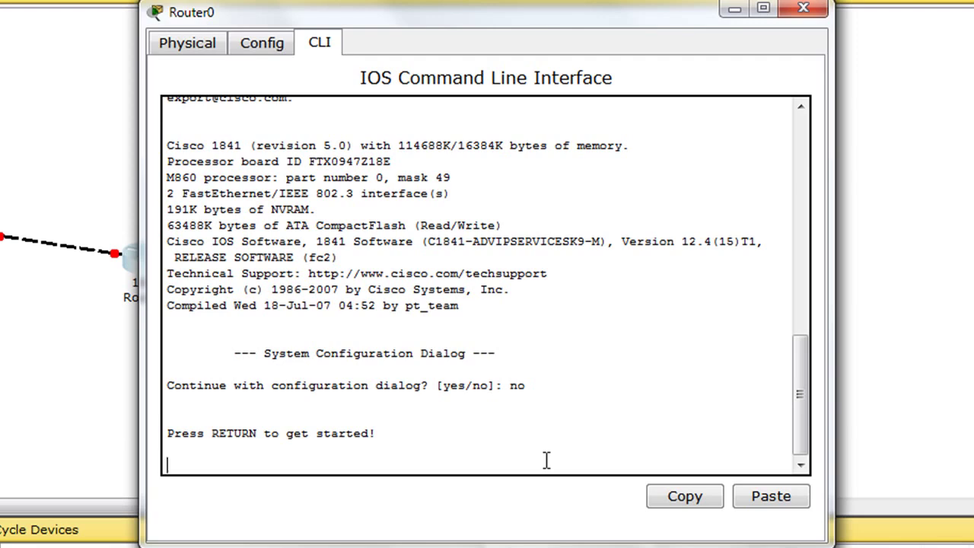
key(Return)
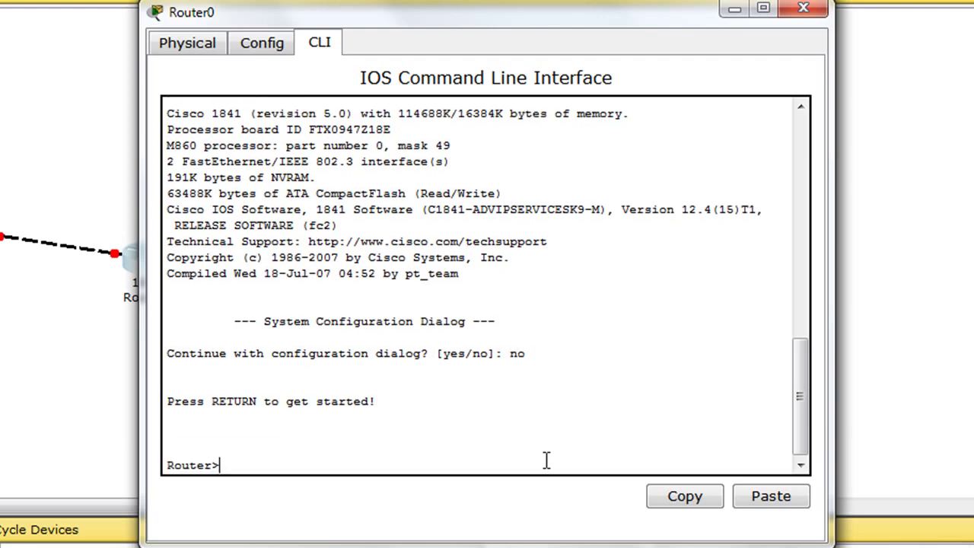
Step: Enter privileged mode with enable, then global configuration mode with config t
text(enable)
key(Return)
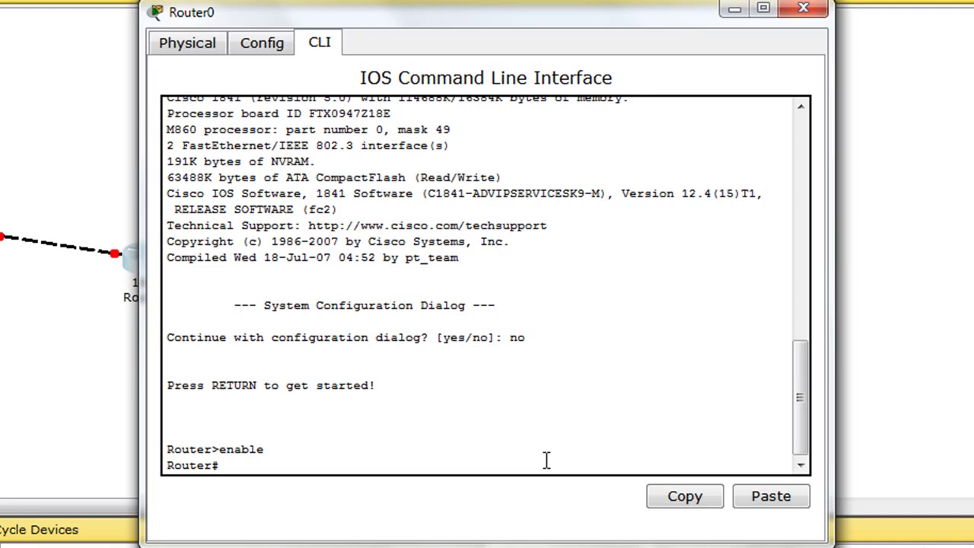
text(config t)
key(Return)
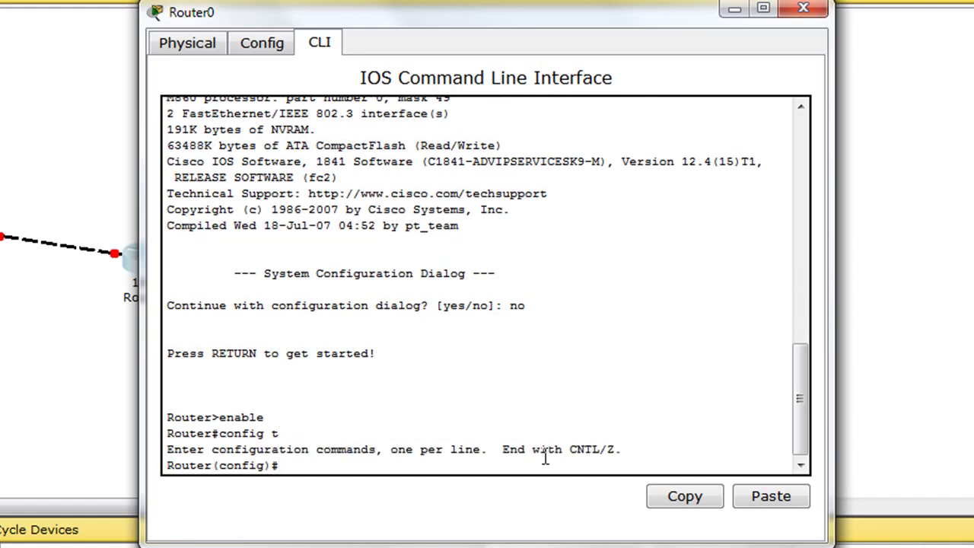
Step: Set the hostname to Router0 and configure an enable secret for privileged mode
text(hostname Router0)
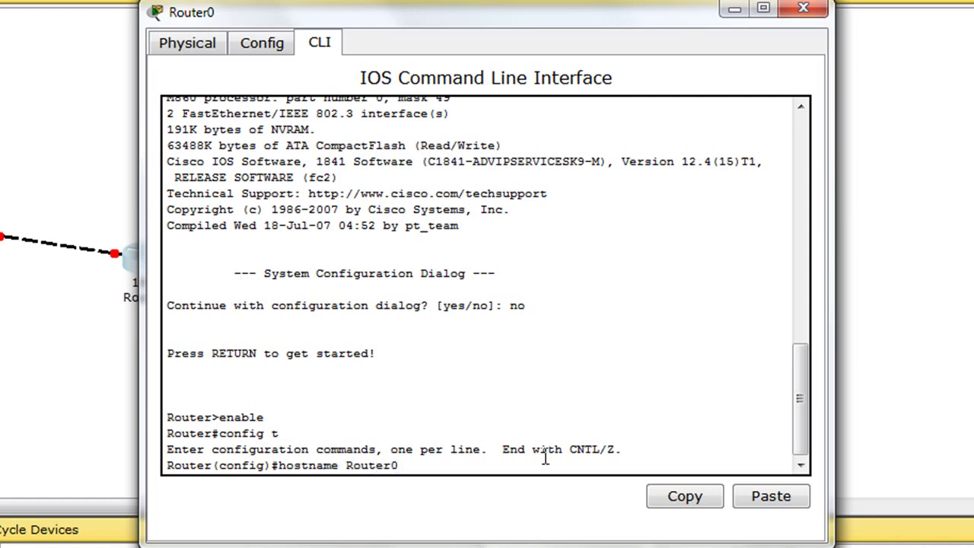
key(Return)
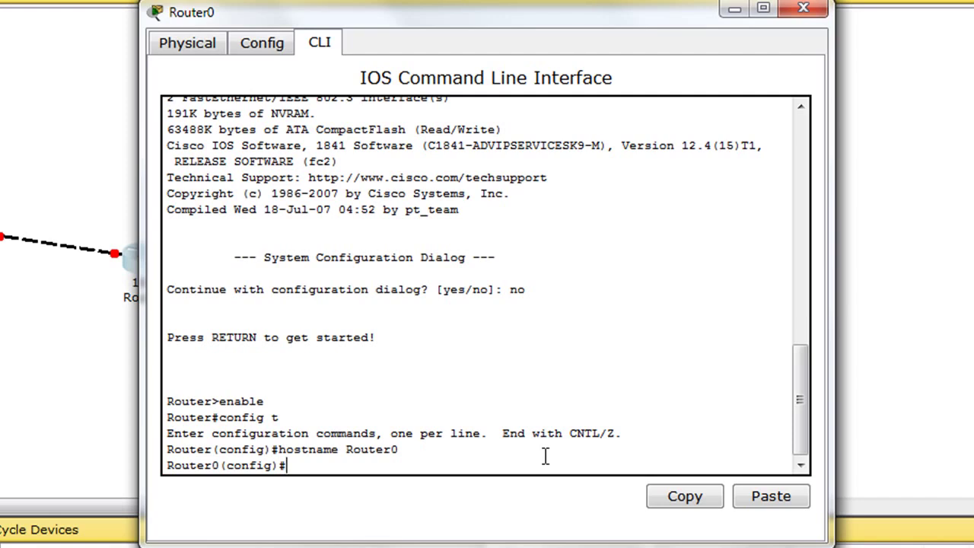
text(enable secret class)
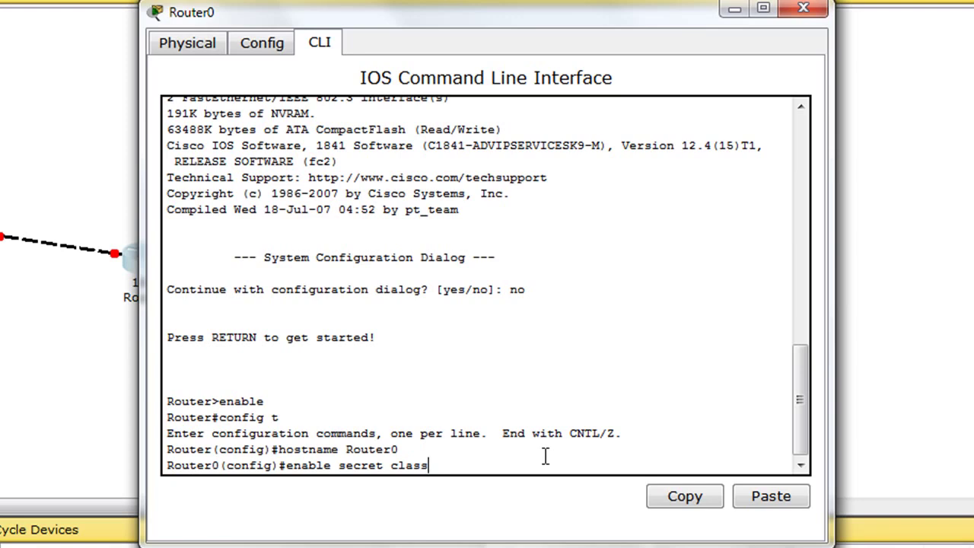
key(Return)
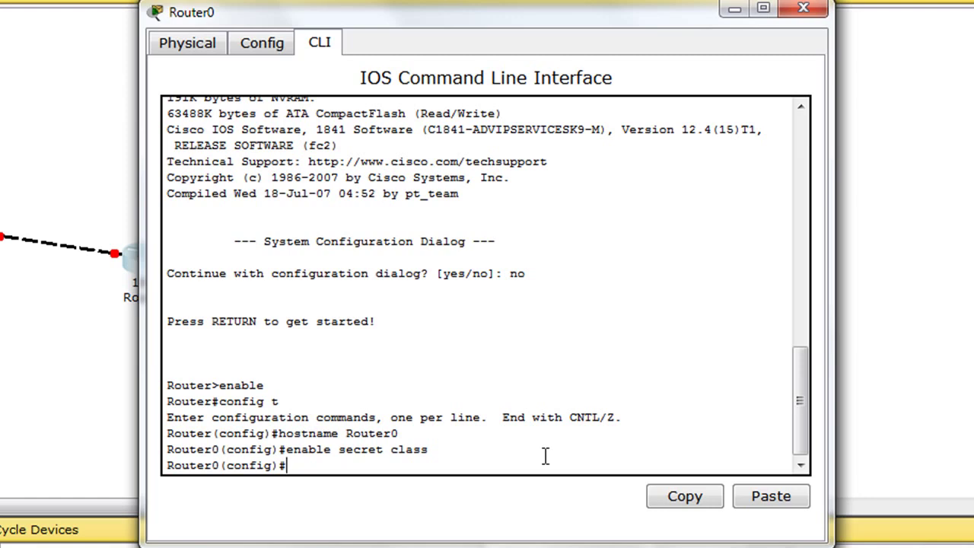
Step: Give console line 0 a password and require login on it
text(line con 0)
key(Return)
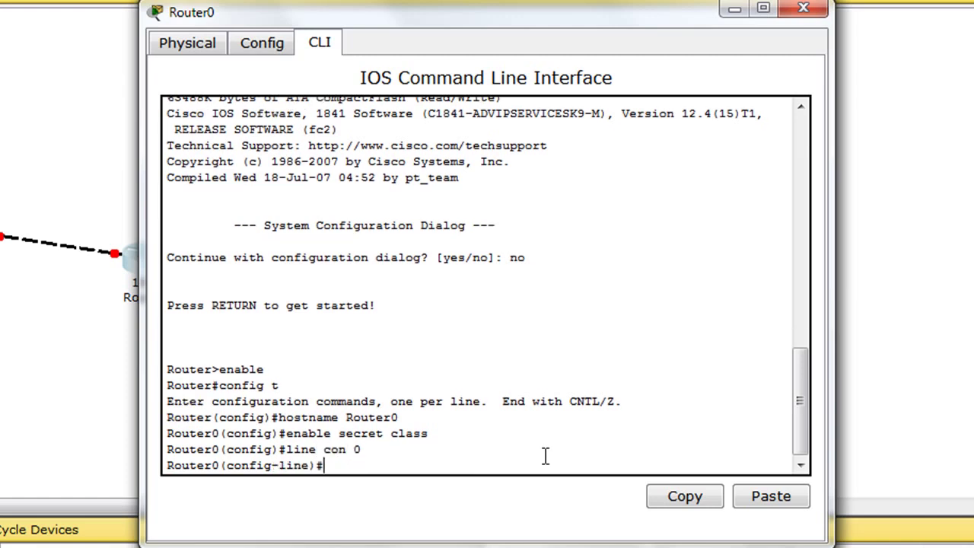
text(password cisco)
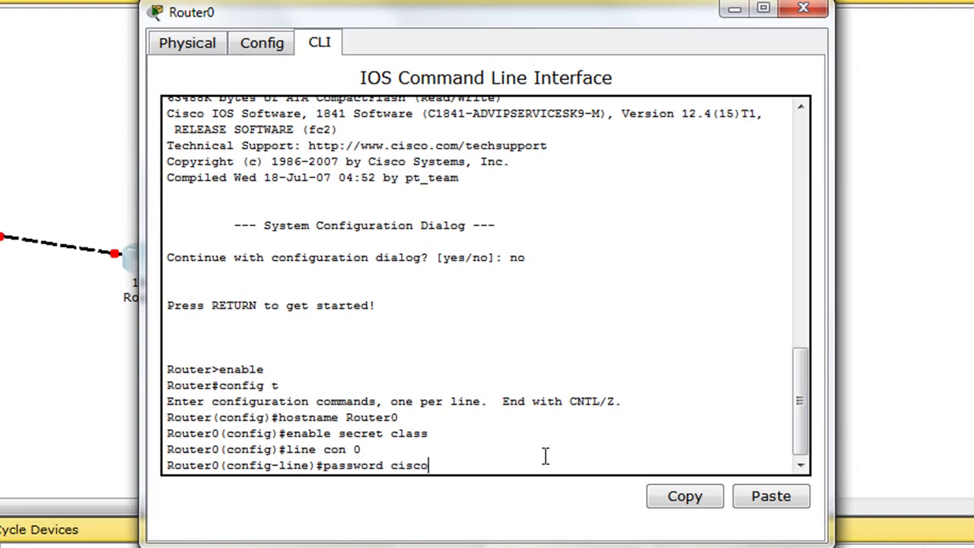
key(Return)
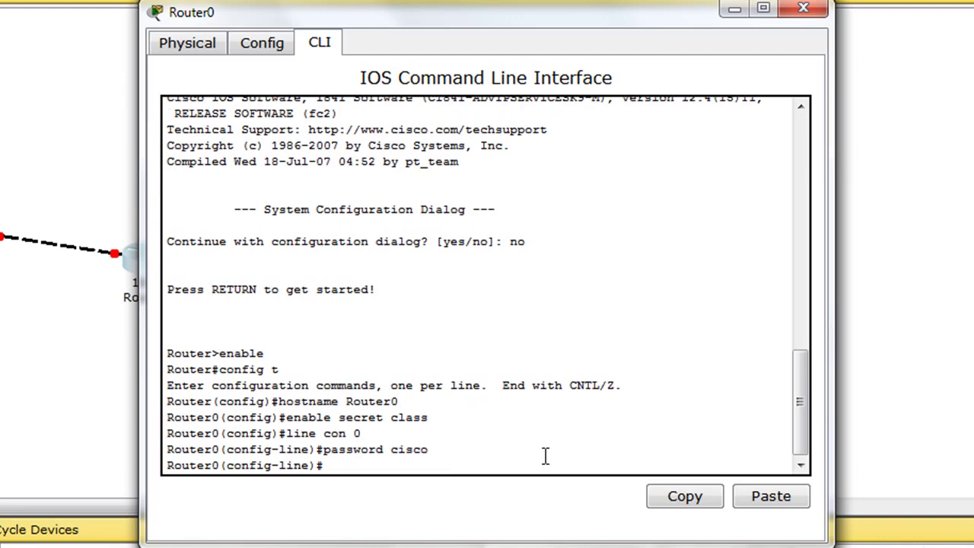
text(login)
key(Return)
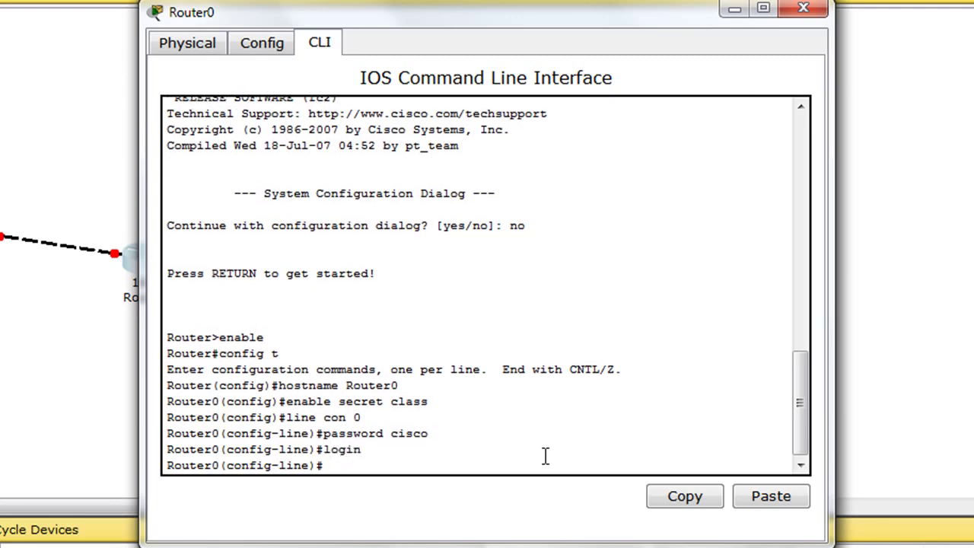
text(exit)
key(Return)
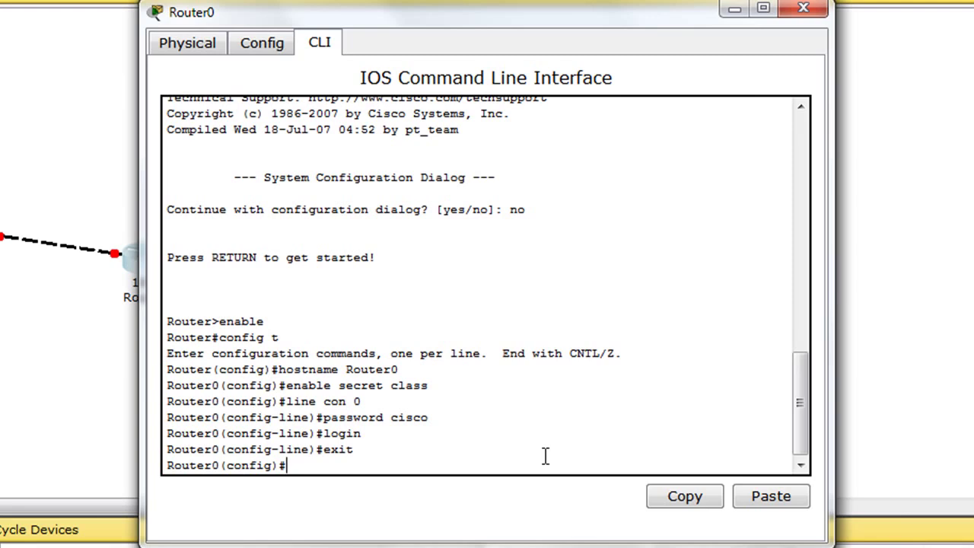
Step: Give vty lines 0 4 a password and require login on them
text(line vty 0 4)
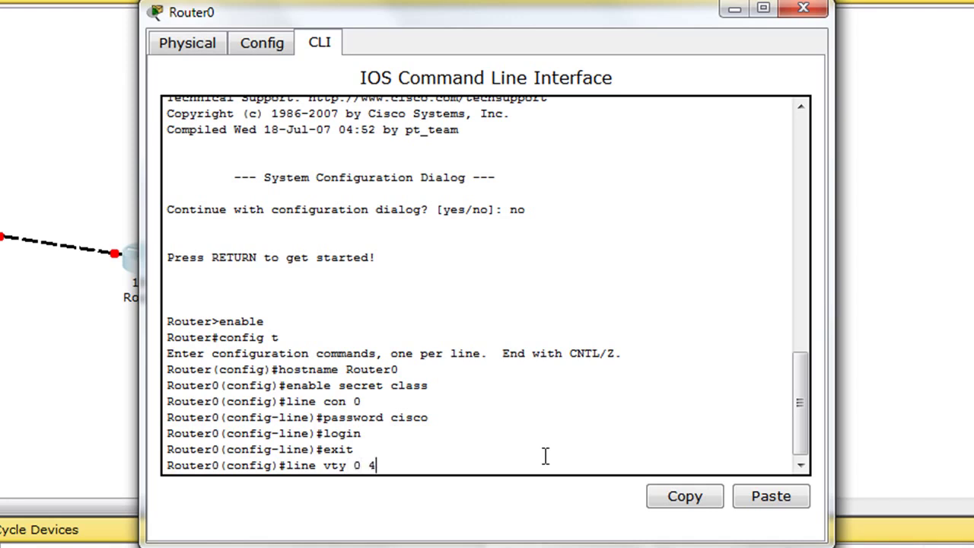
key(Return)
text(pass)
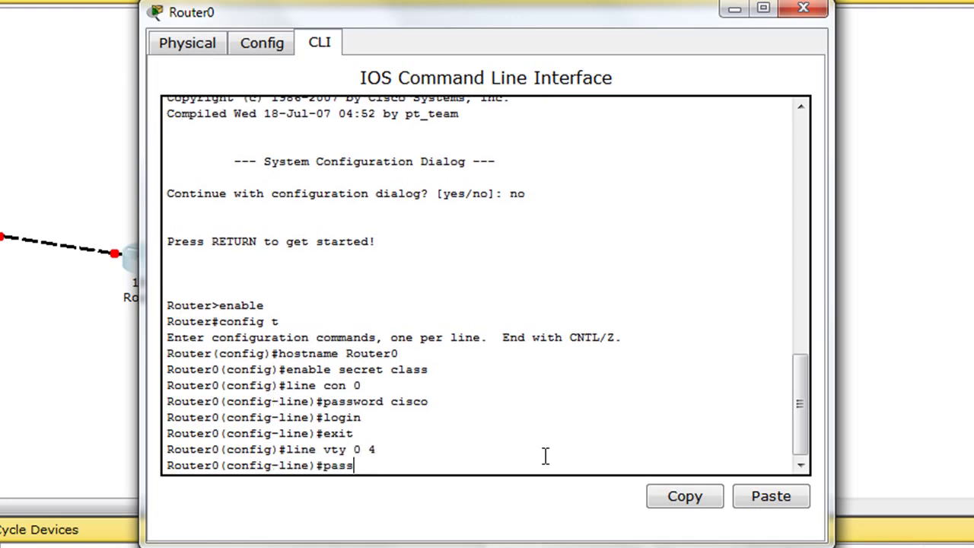
text(word cisco)
key(Return)
text(login)
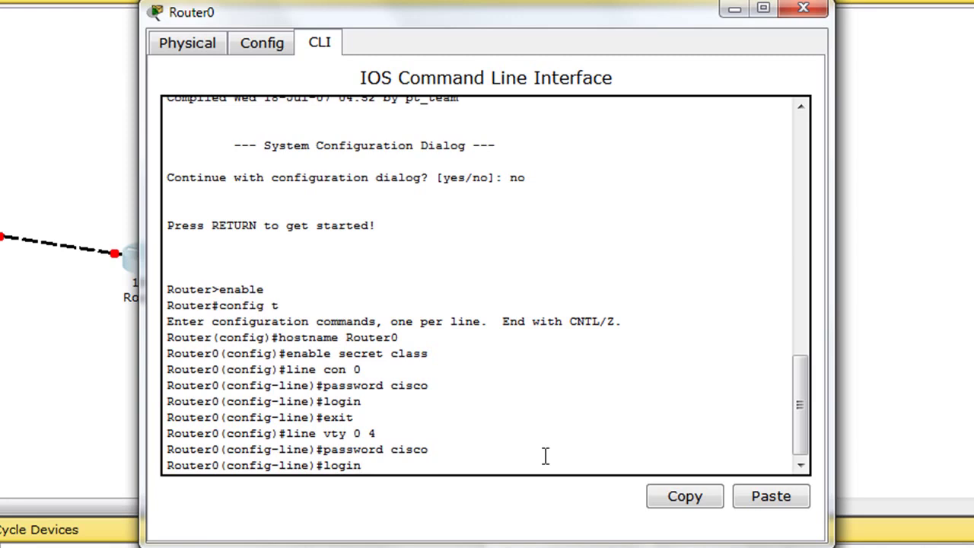
key(Return)
text(exit)
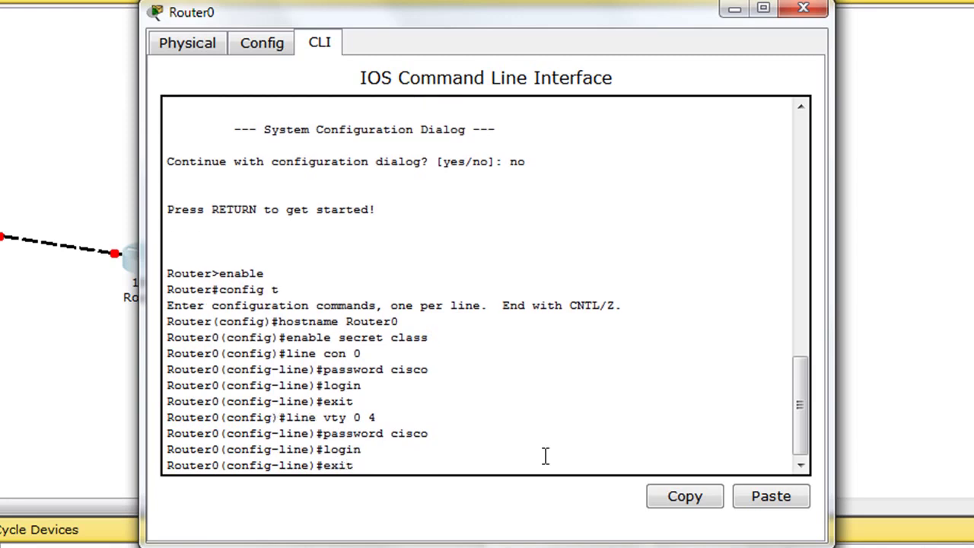
key(Return)
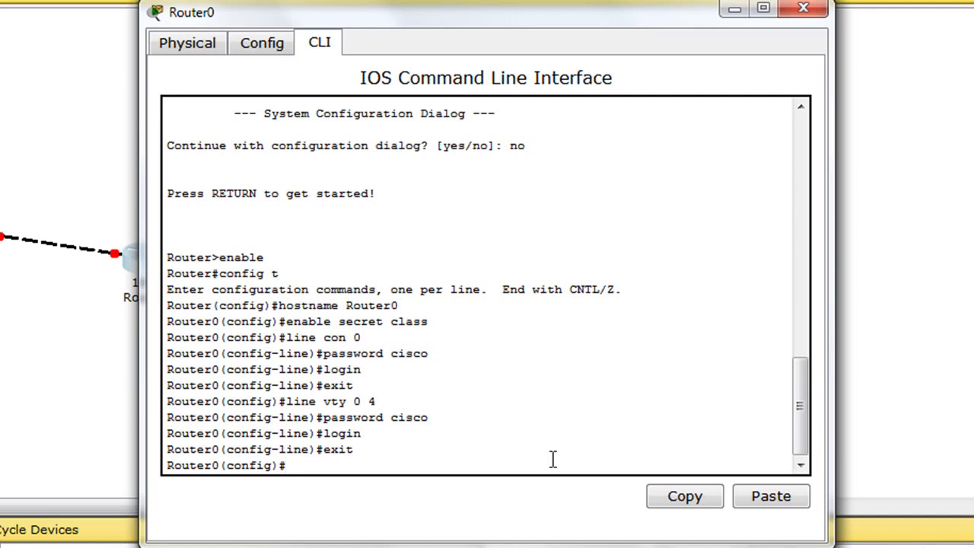
Step: Give FastEthernet0/0 address 192.168.1.1 255.255.255.0 and description 'Router0 FastEthernet0/0'
text(interface Fast)
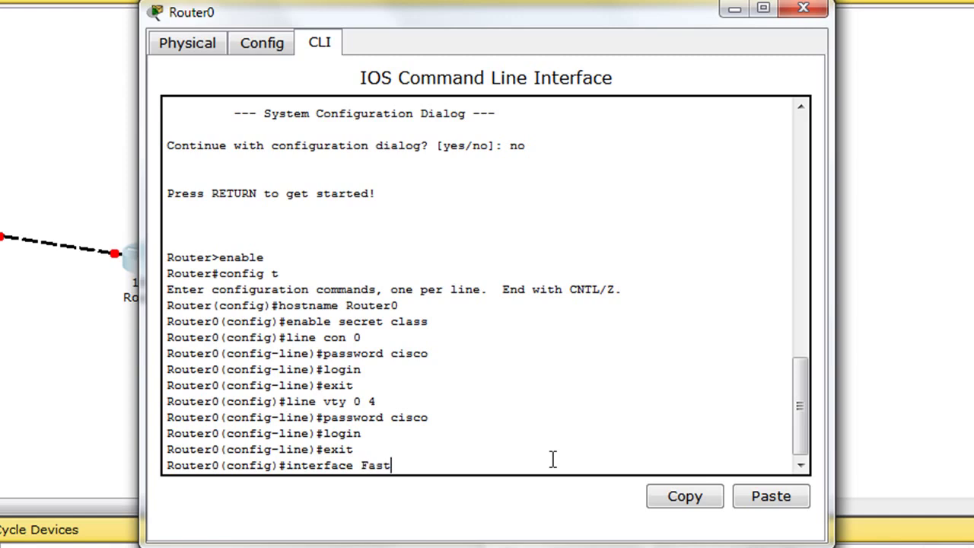
text(Ethernet0/0)
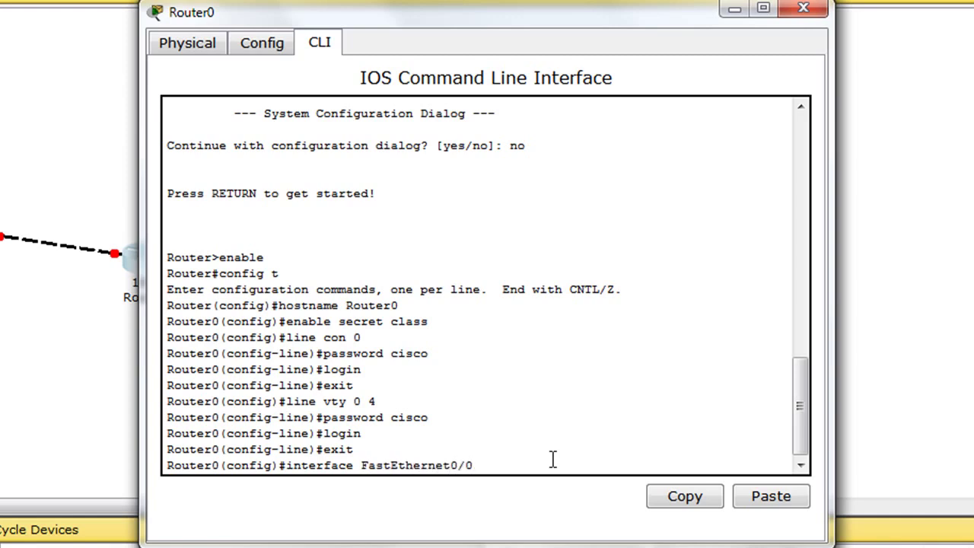
key(Return)
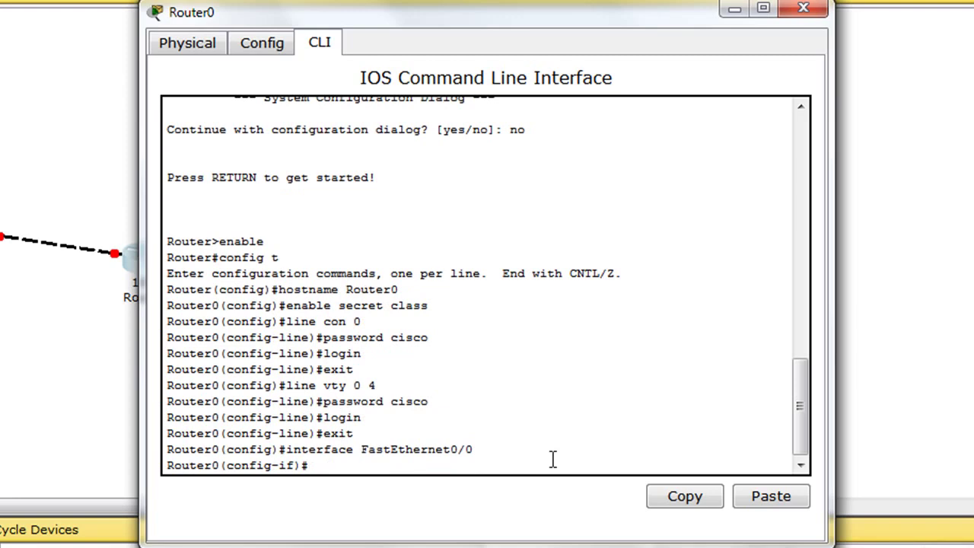
text(ip address 1)
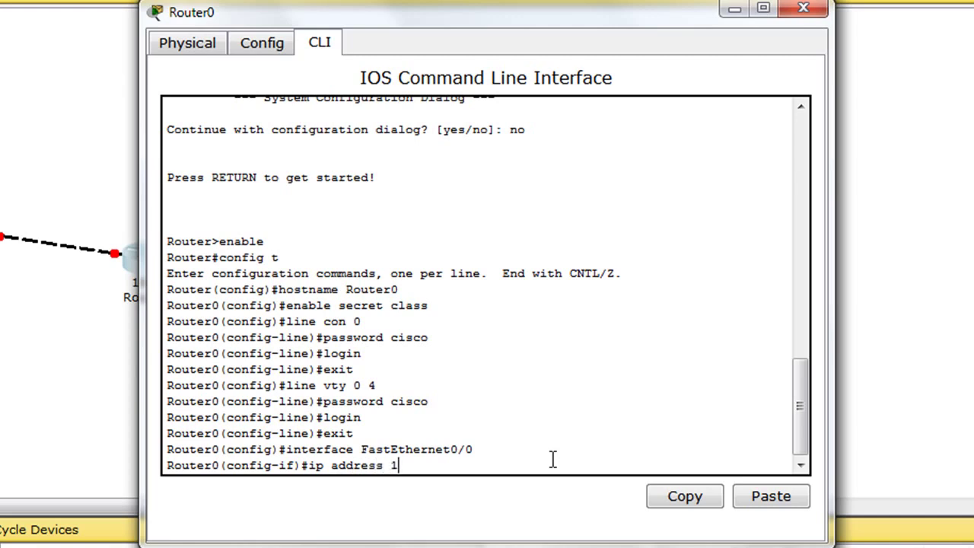
text(92.168.1.1 255.255.255.)
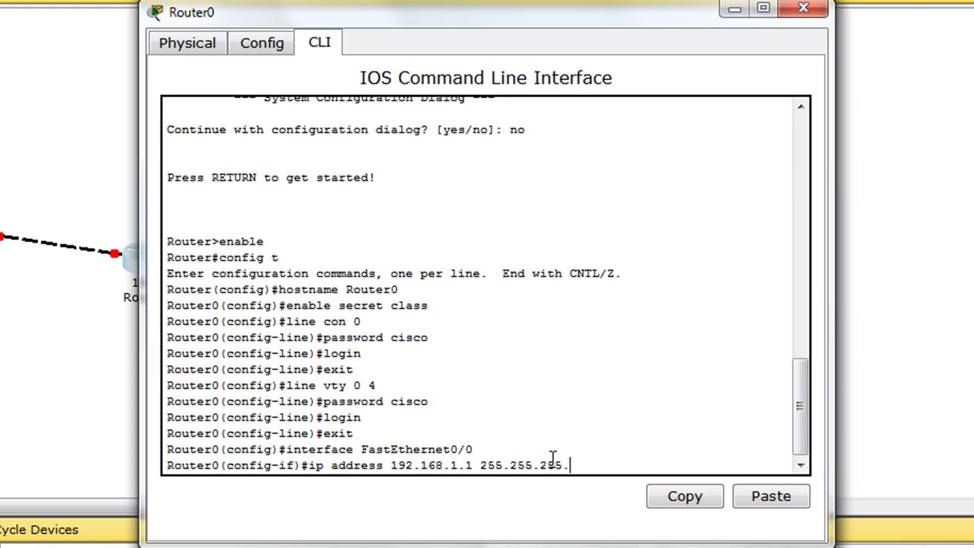
text(0)
key(Return)
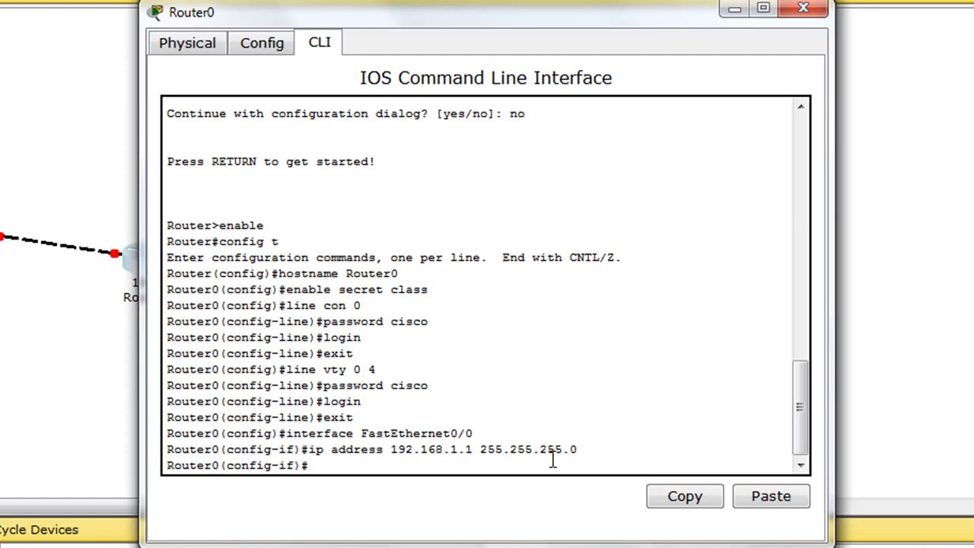
text(description )
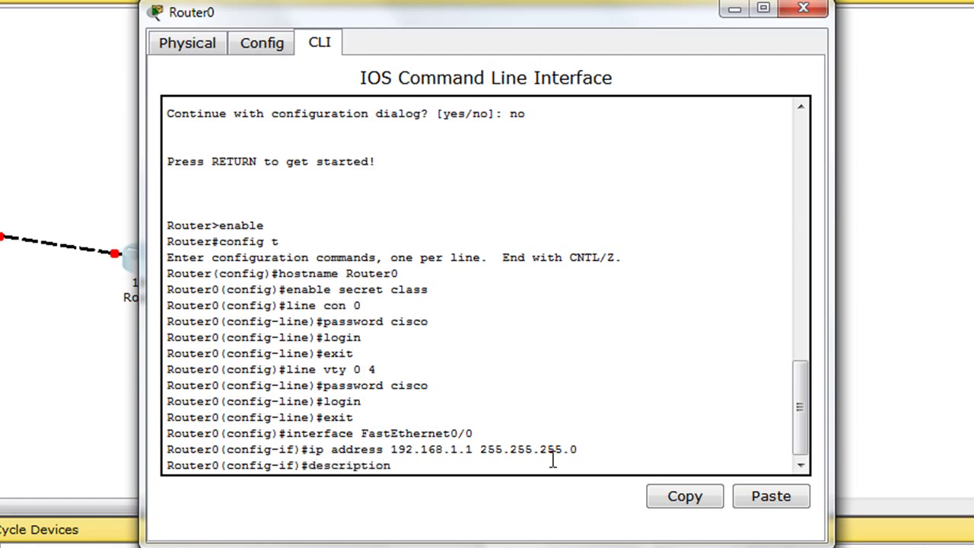
text(Router0 FastEthernet0)
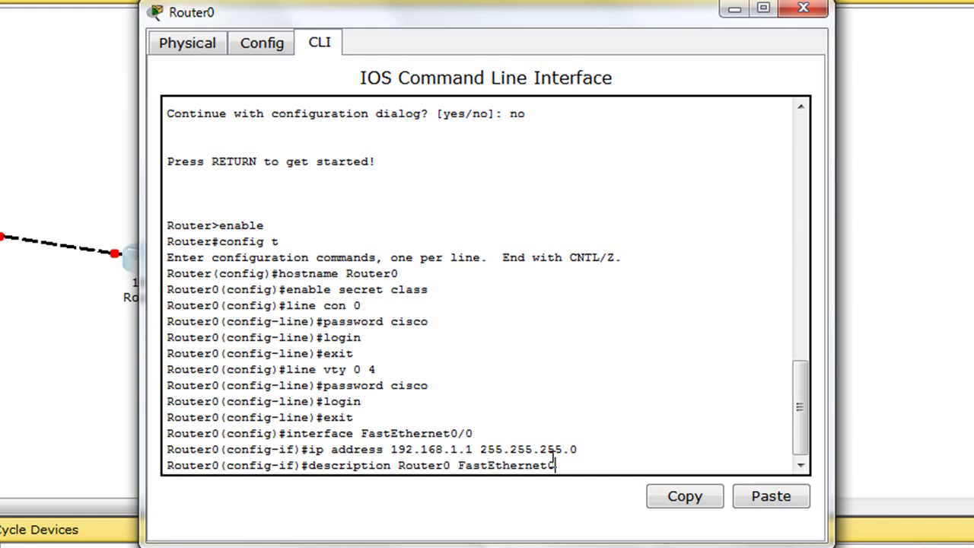
text(/0)
key(Return)
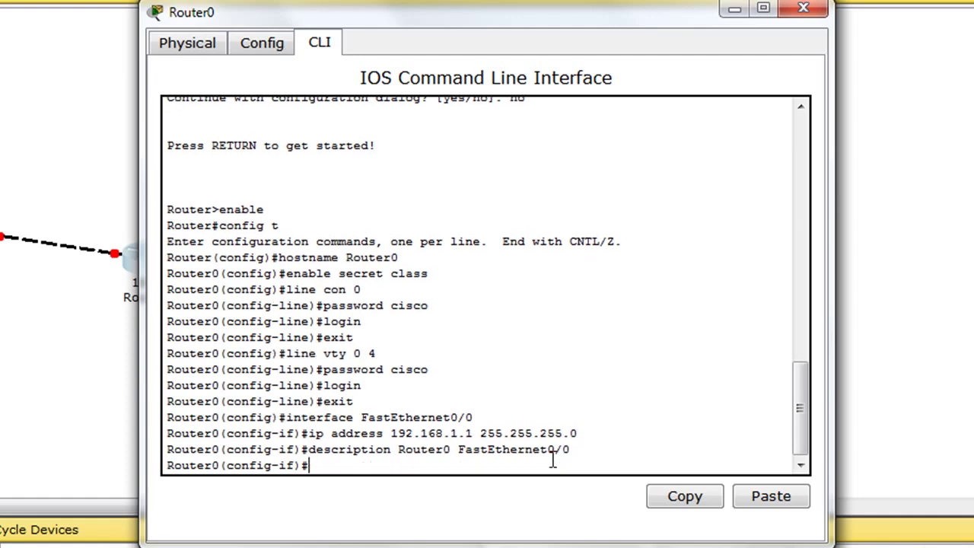
Step: Bring FastEthernet0/0 up with no shutdown and return to global configuration
text(no shutdown)
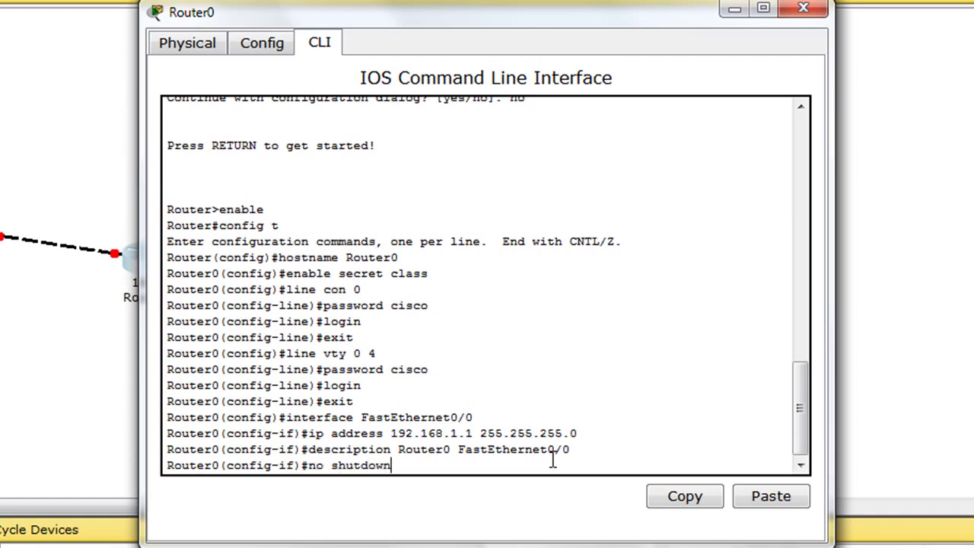
key(Return)
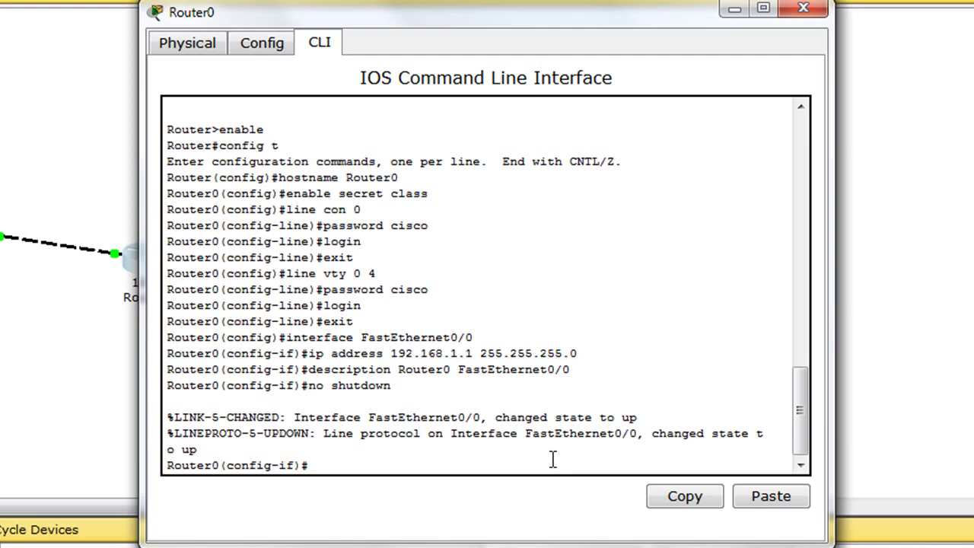
text(exit)
key(Return)
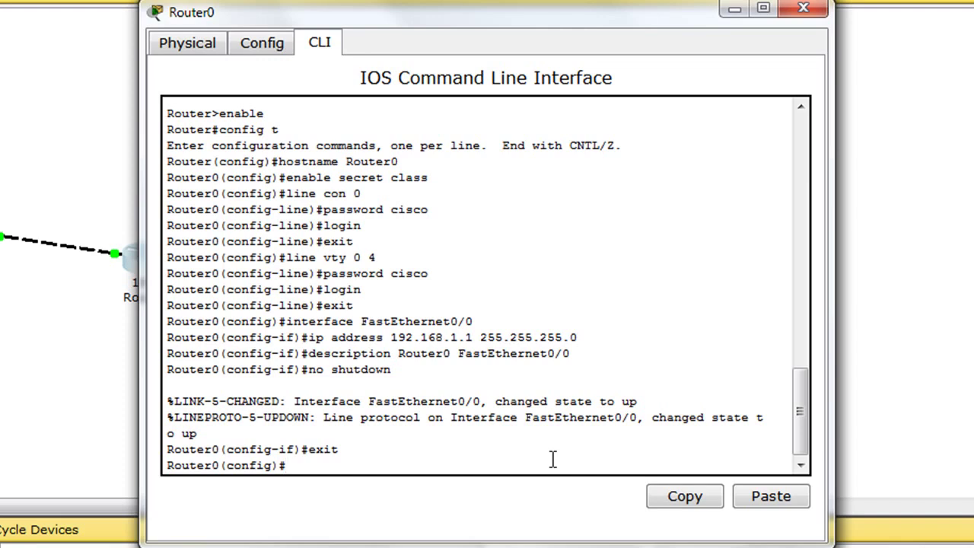
text(interface FastEth)
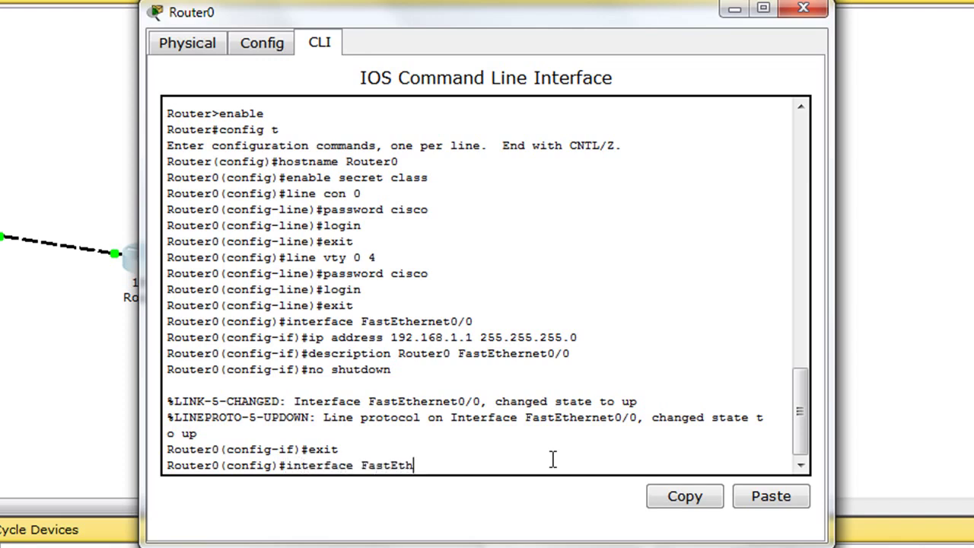
text(ernet0/1)
Step: Give FastEthernet0/1 address 192.168.2.1 255.255.255.0, description 'Router0 FastEthernet0/1', and bring it up
key(Return)
text(ip address)
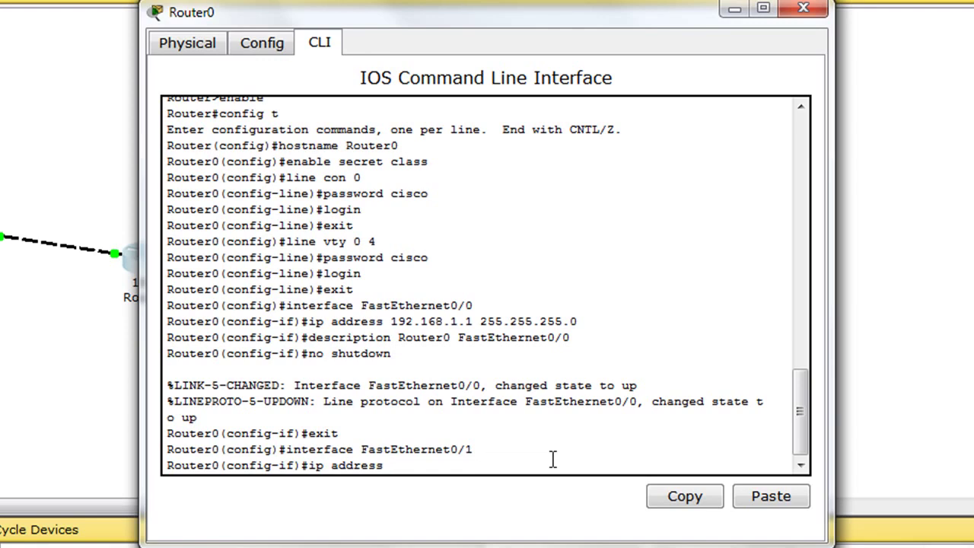
text( 192.168.2.1 255.2)
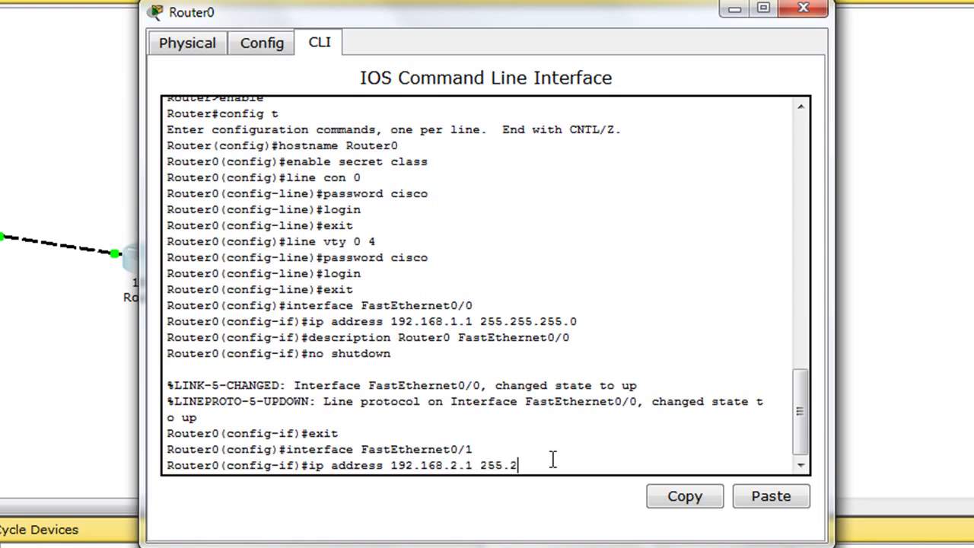
text(55.255.0)
key(Return)
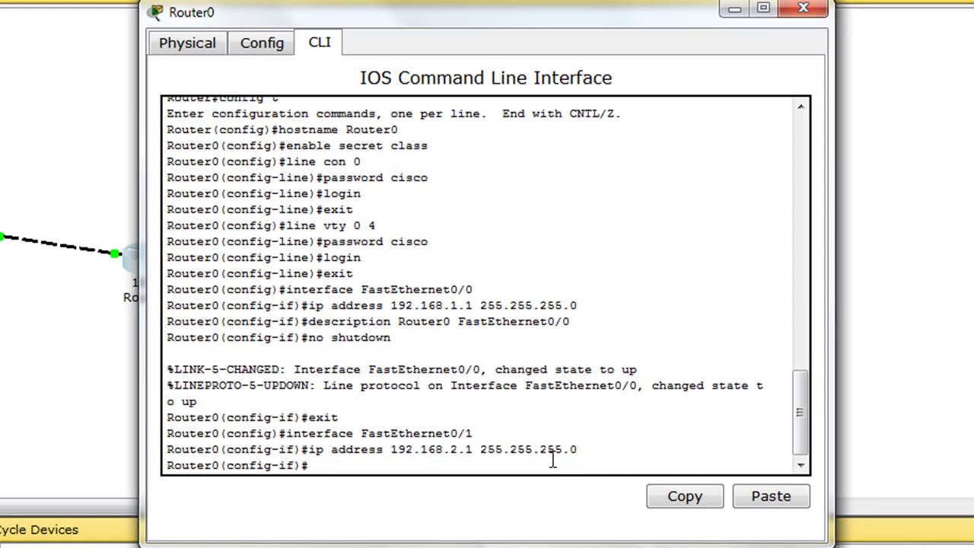
text(description Router0 )
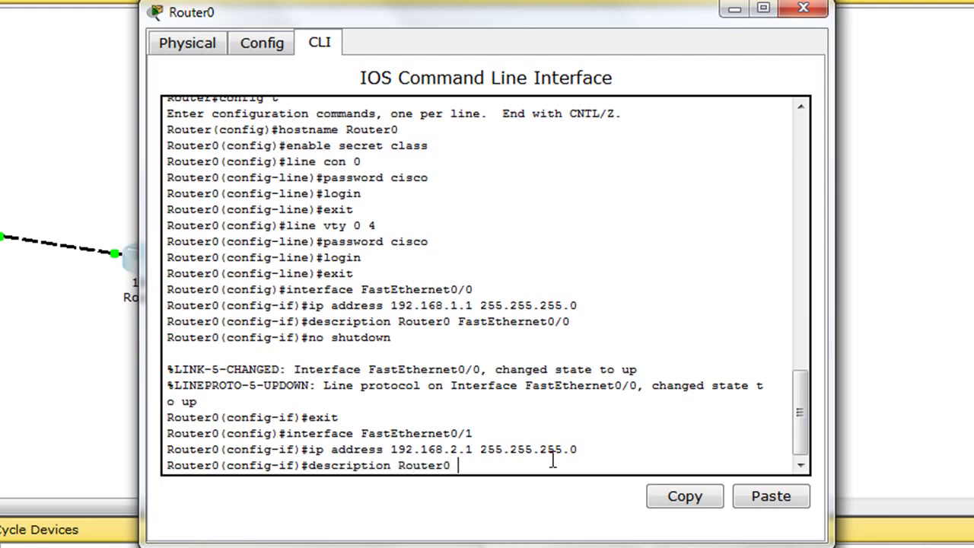
text(FastEthern)
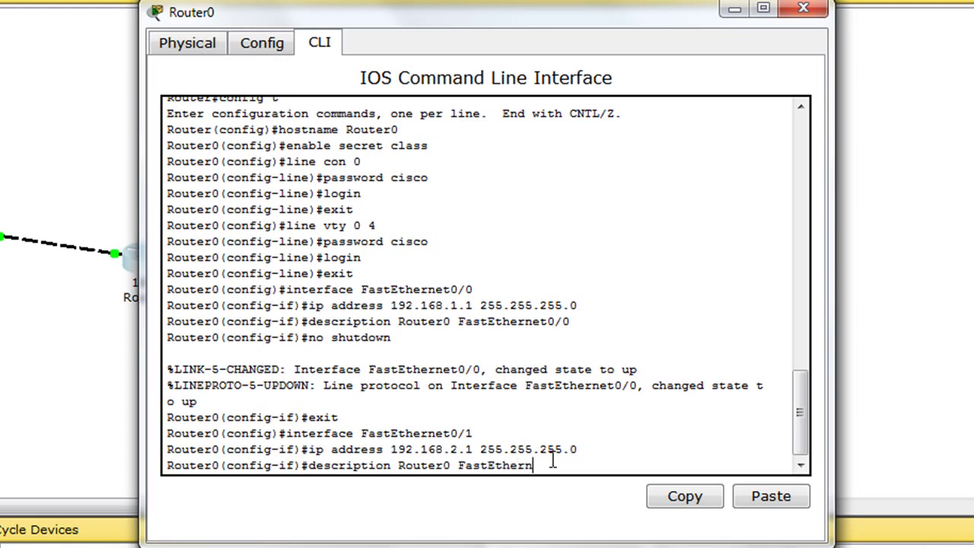
text(et0/1)
key(Return)
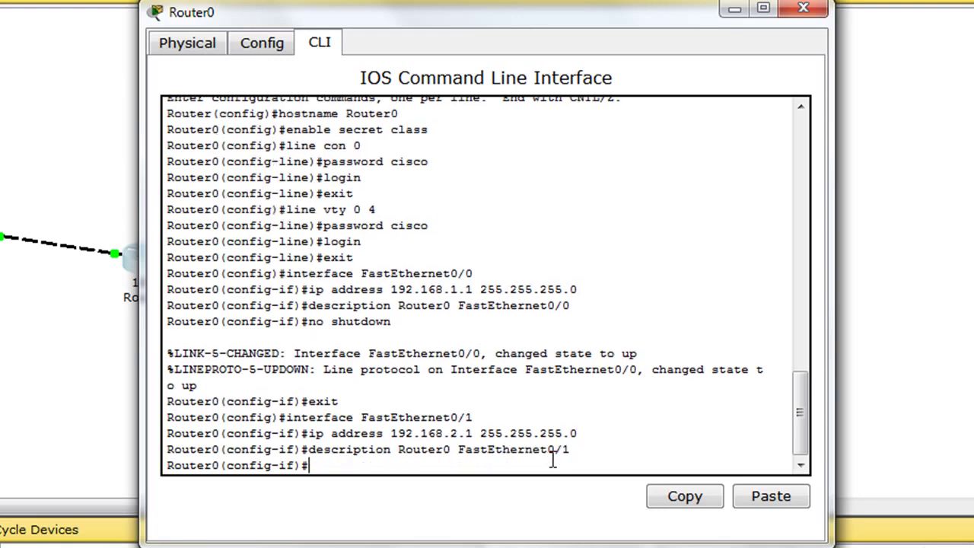
text(no shutdown)
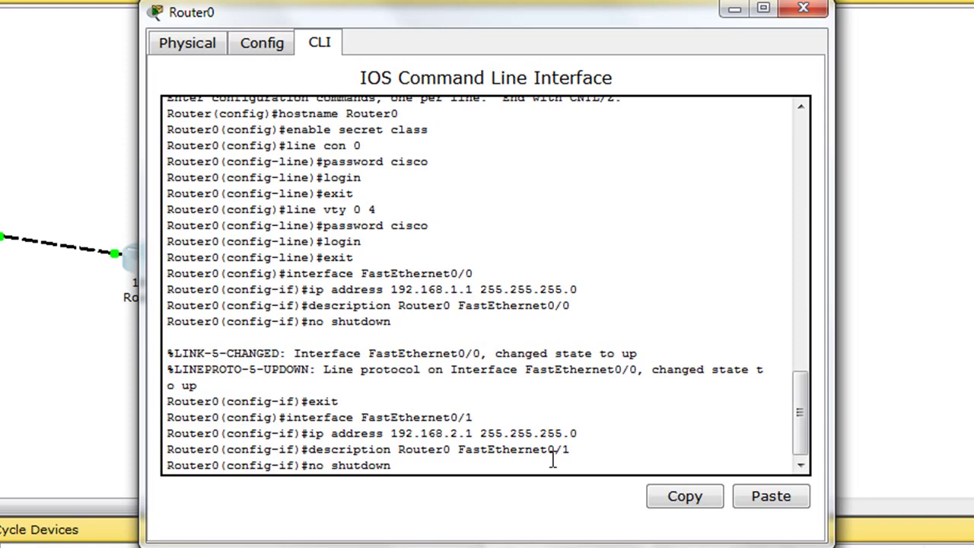
key(Return)
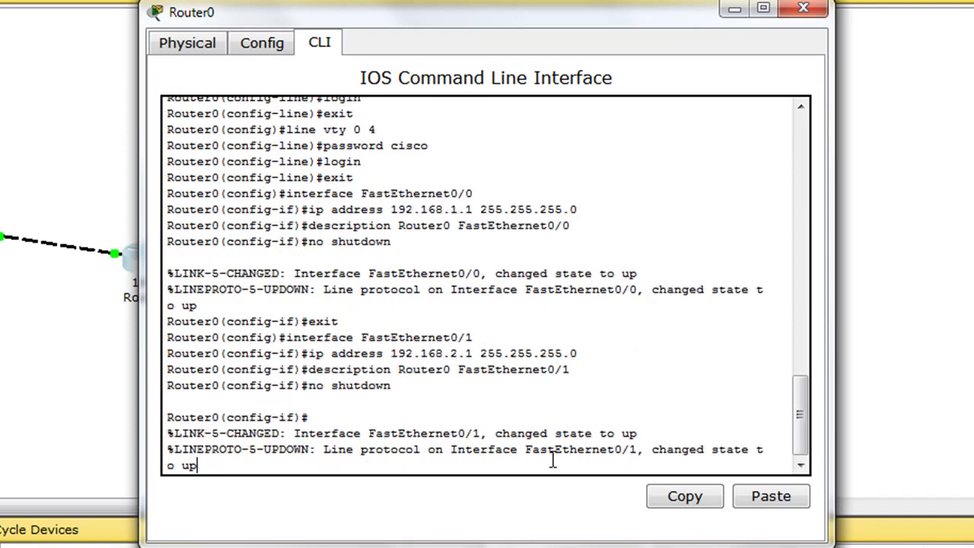
key(Return)
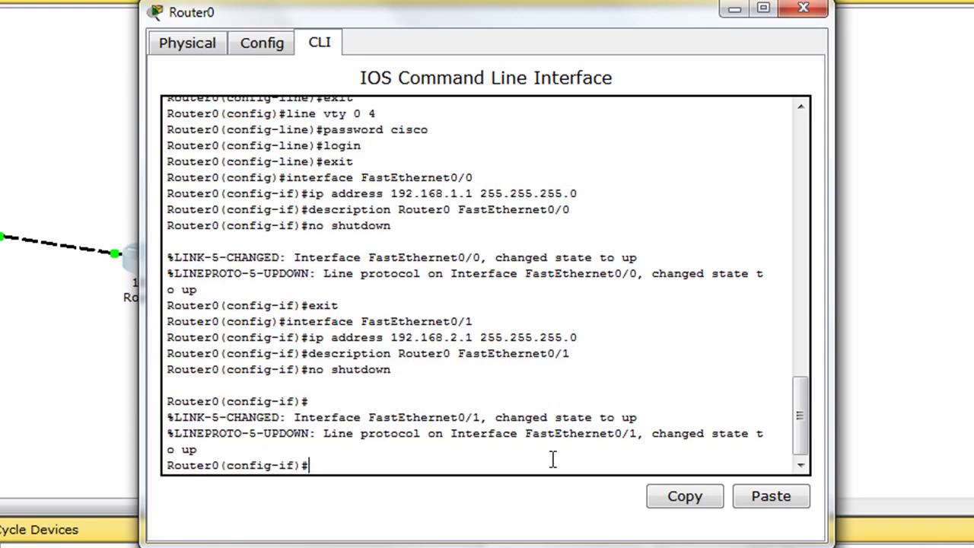
text(exit)
Step: Exit interface and global configuration modes back to the Router0# privileged prompt
key(Return)
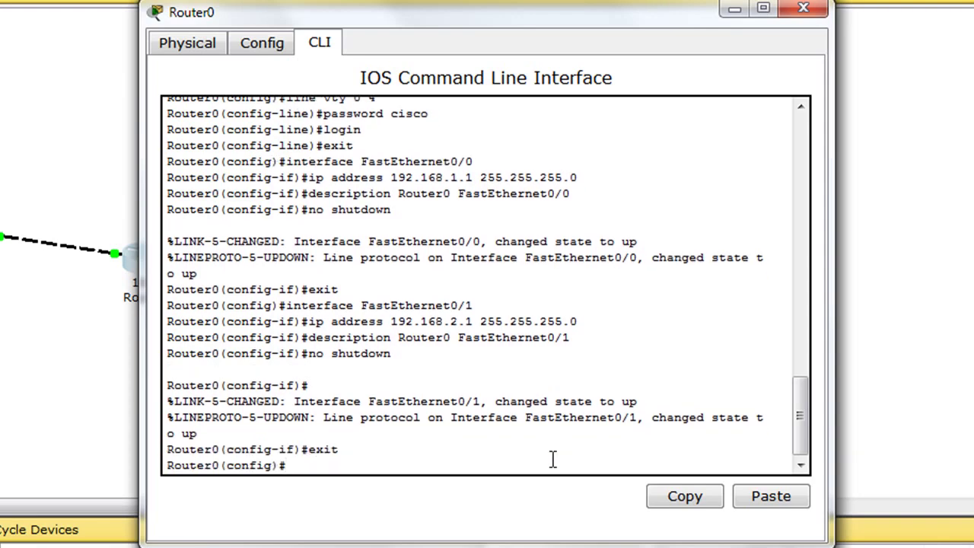
text(exit)
key(Return)
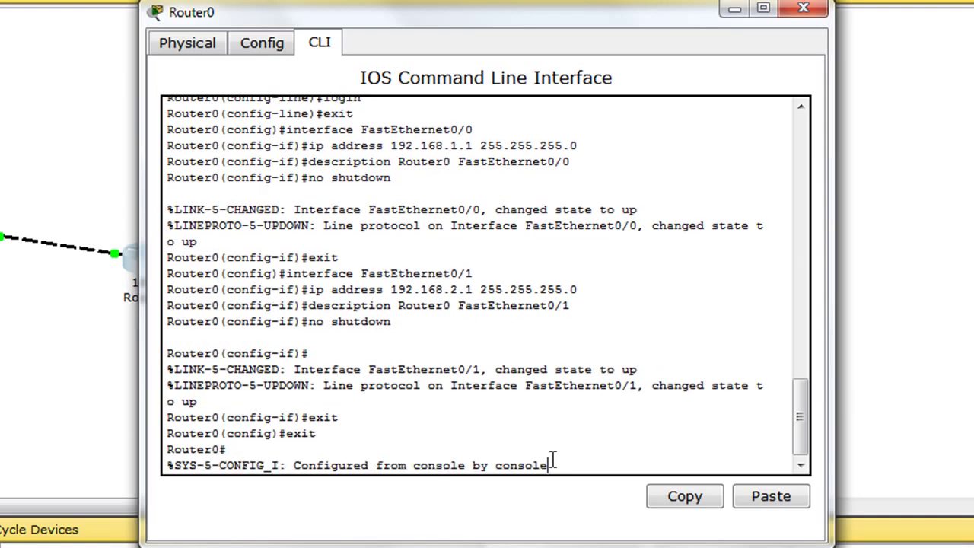
key(Return)
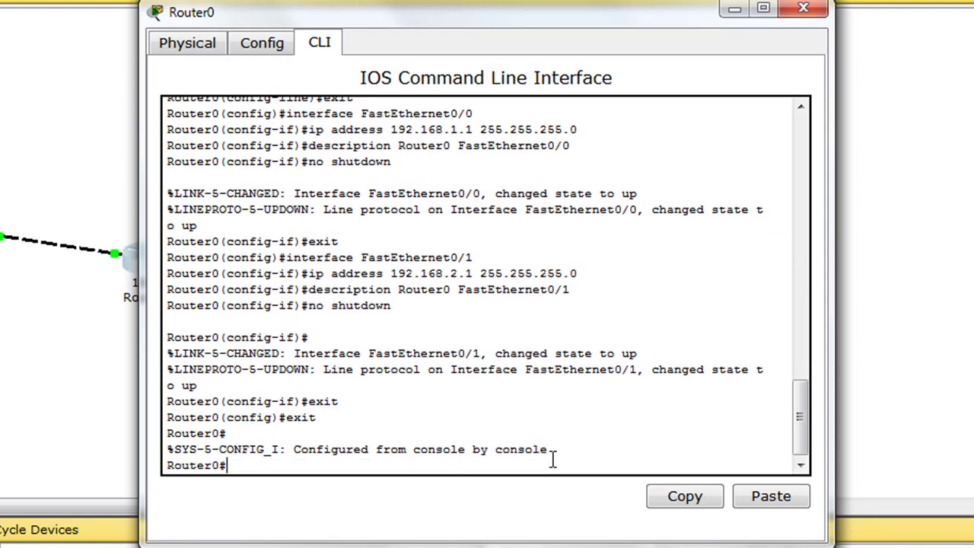
text(show running)
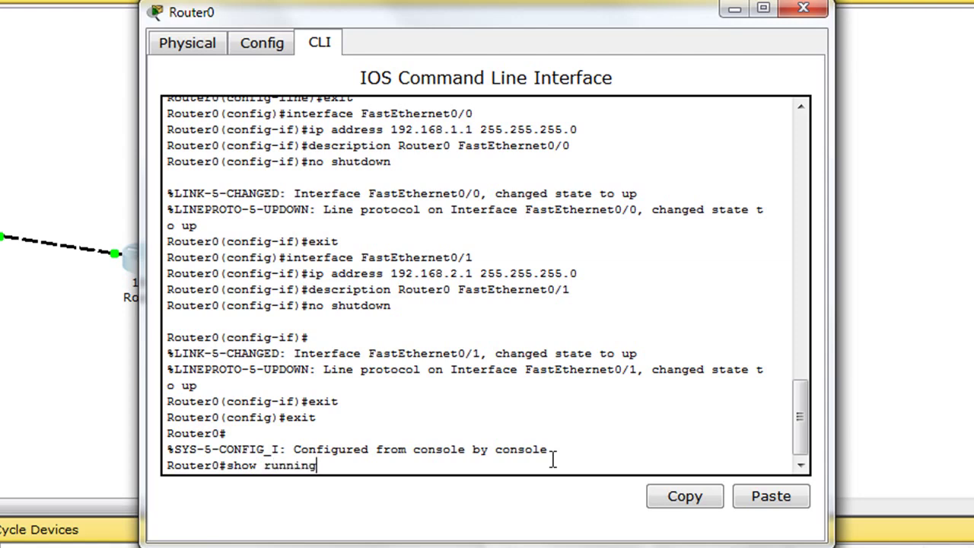
text(-config)
Step: Page through Router0's running-config, past both interface addresses to the console and vty lines
key(Return)
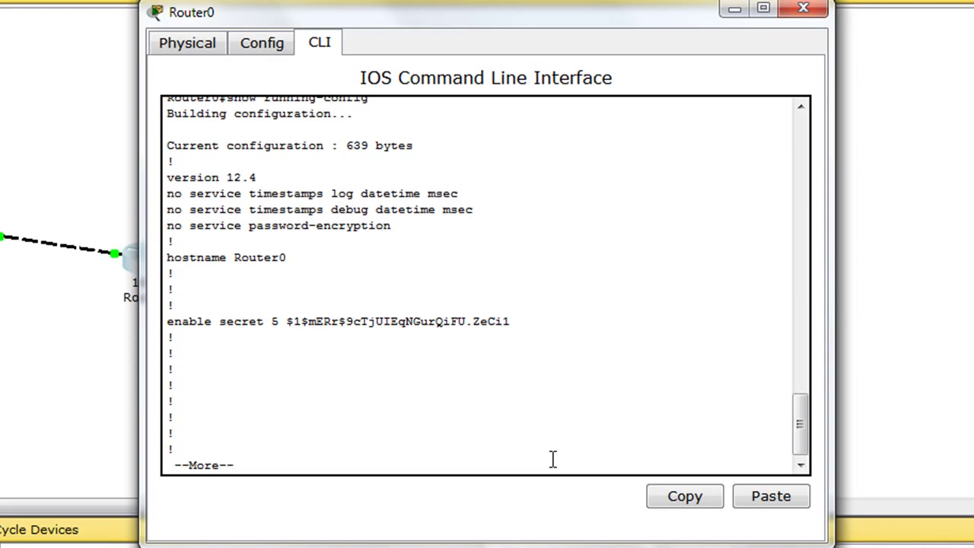
key(Return)
key(Return)
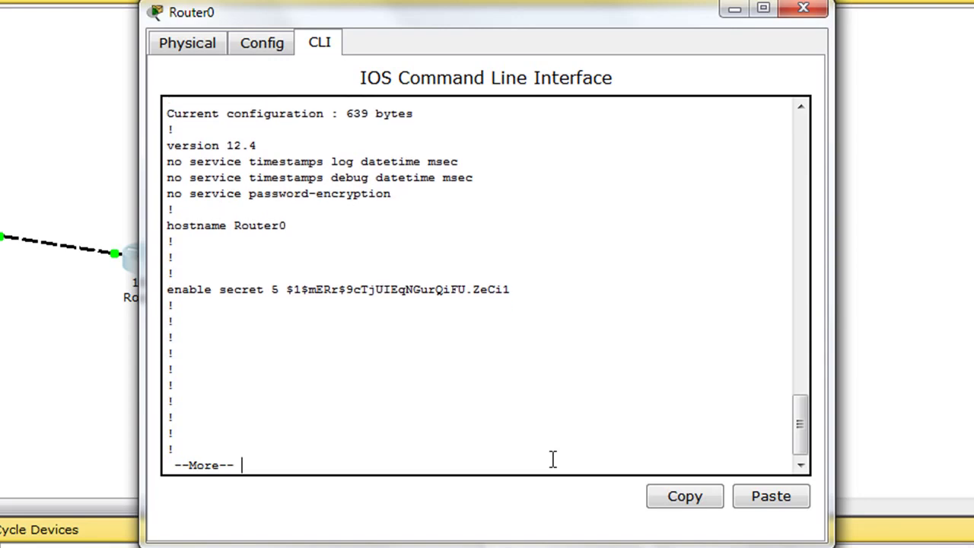
key(Return)
key(Return)
key(Return)
key(Return)
key(Return)
key(Return)
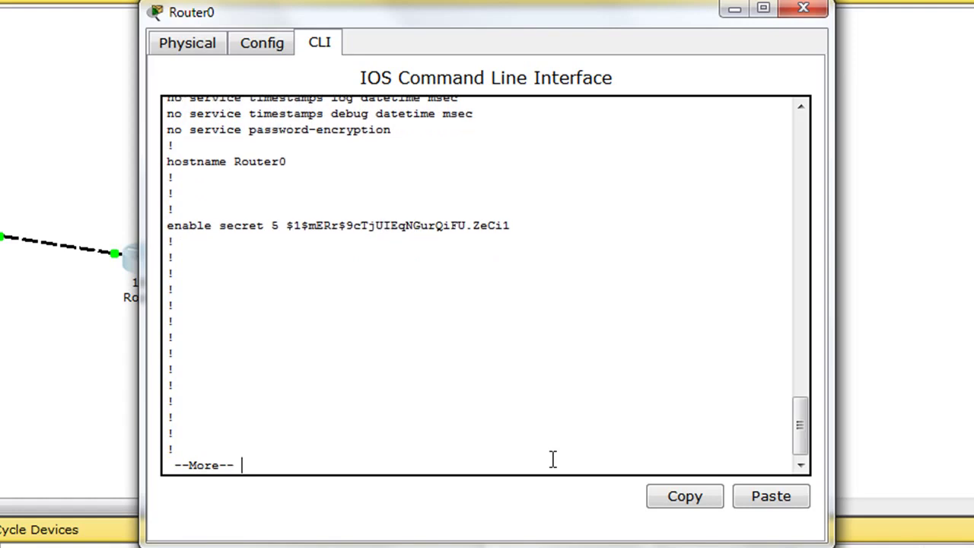
key(Return)
key(Return)
key(Return)
key(Return)
key(Return)
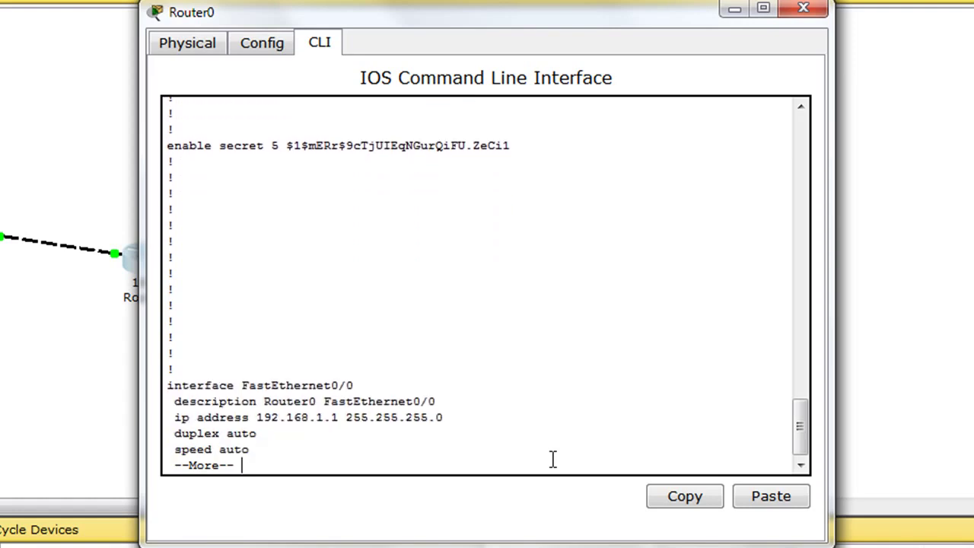
key(Return)
key(Return)
key(Return)
key(Return)
key(Return)
key(Return)
key(Return)
key(Return)
key(Return)
key(Return)
key(Return)
key(Return)
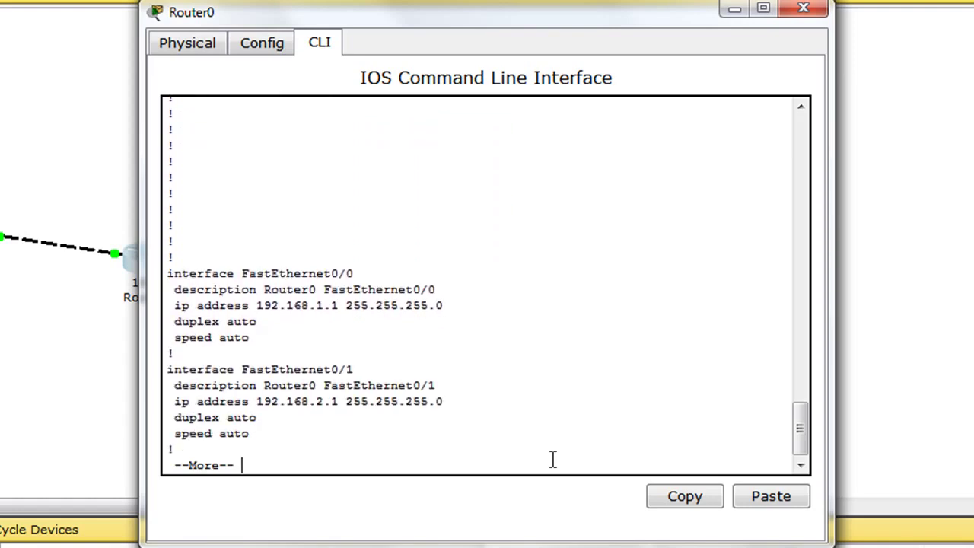
key(Return)
key(Return)
key(Return)
key(Return)
key(Return)
key(Return)
key(Return)
key(Return)
key(Return)
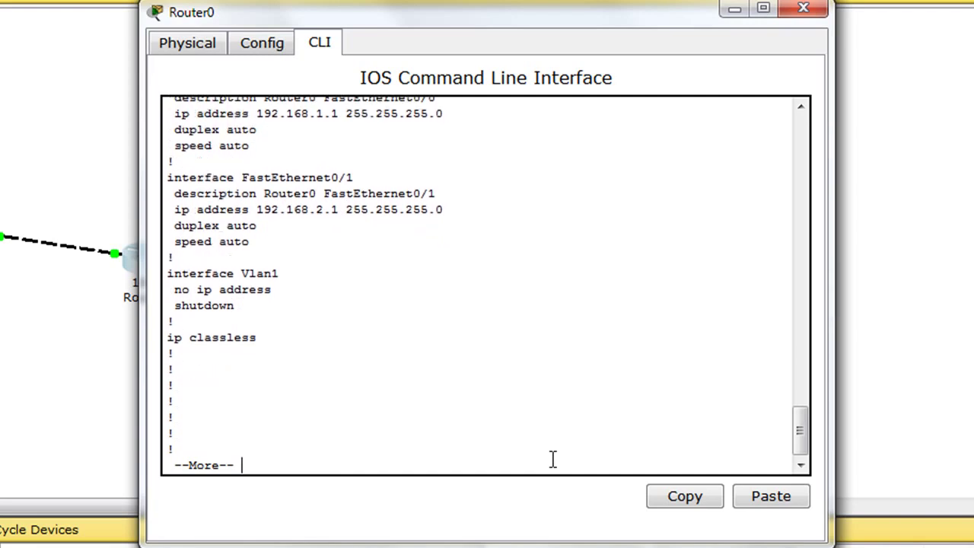
key(Return)
key(Return)
key(Return)
key(Return)
key(Return)
key(Return)
key(Return)
key(Return)
key(Return)
key(Return)
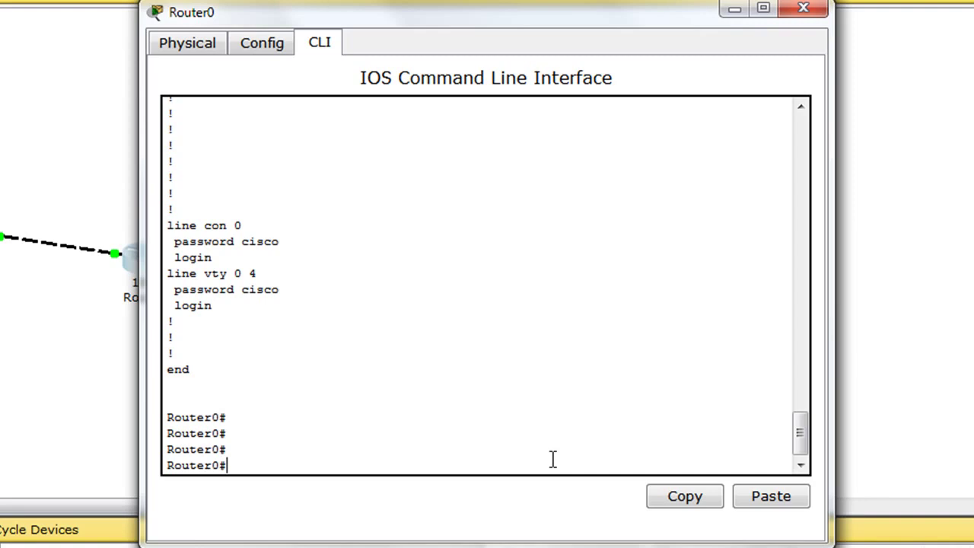
text(copy running-config)
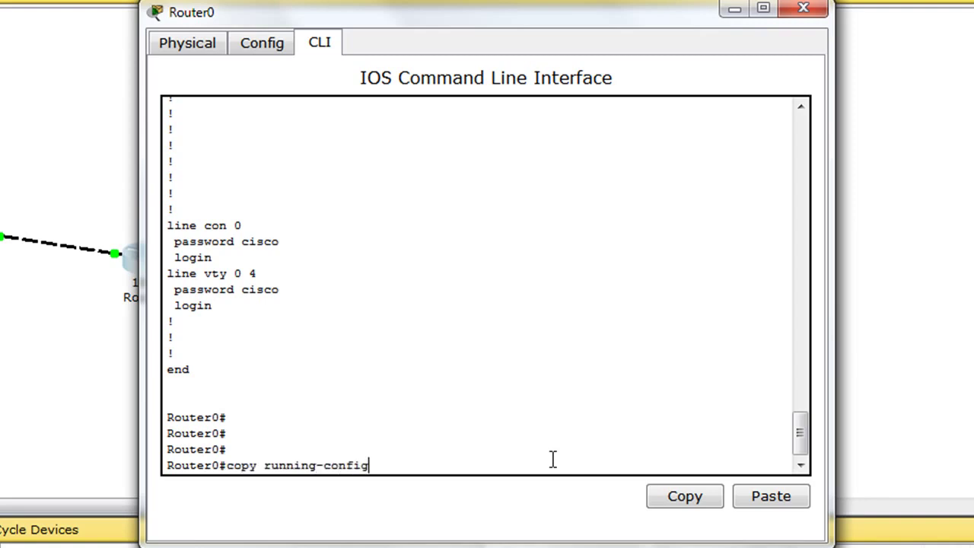
text( startup-config)
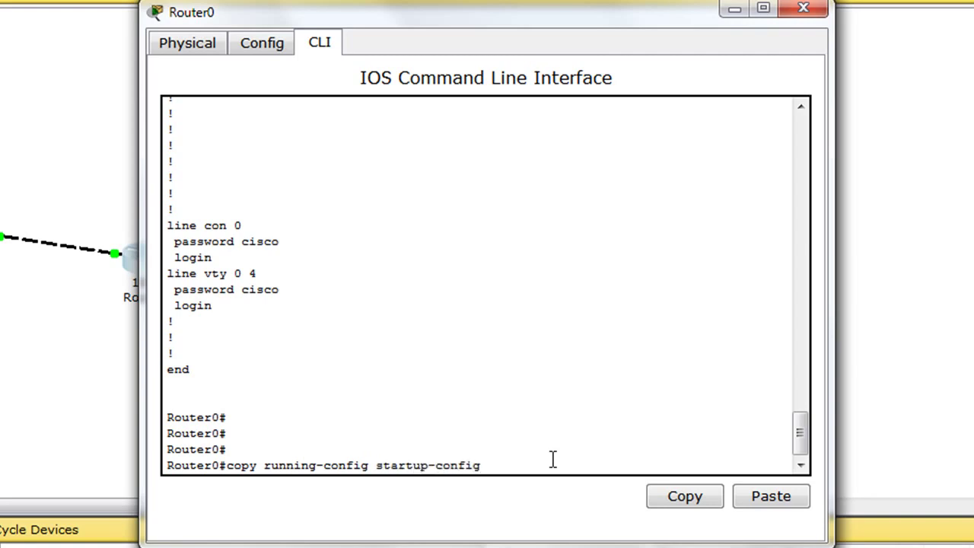
Step: Save the running-config to startup-config under the default name and close the Router0 window
key(Return)
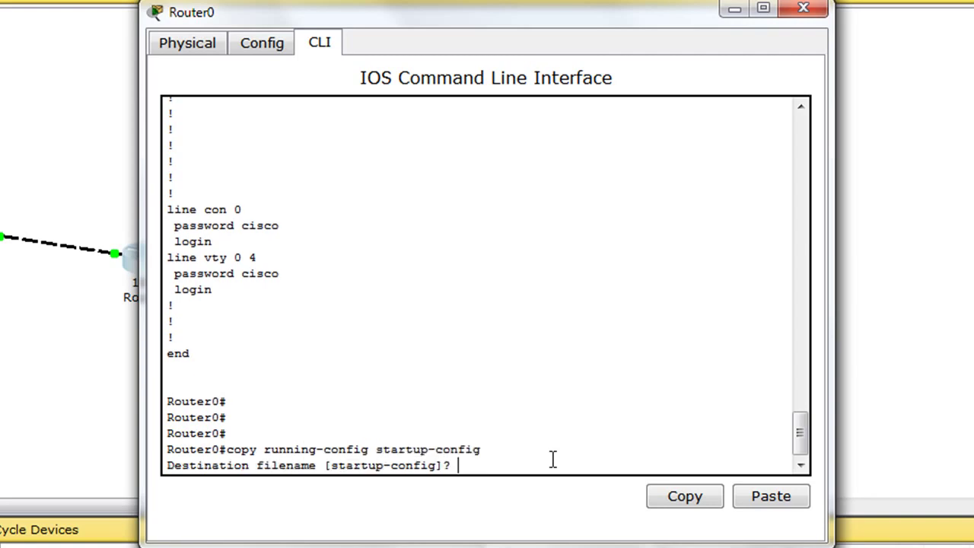
key(Return)
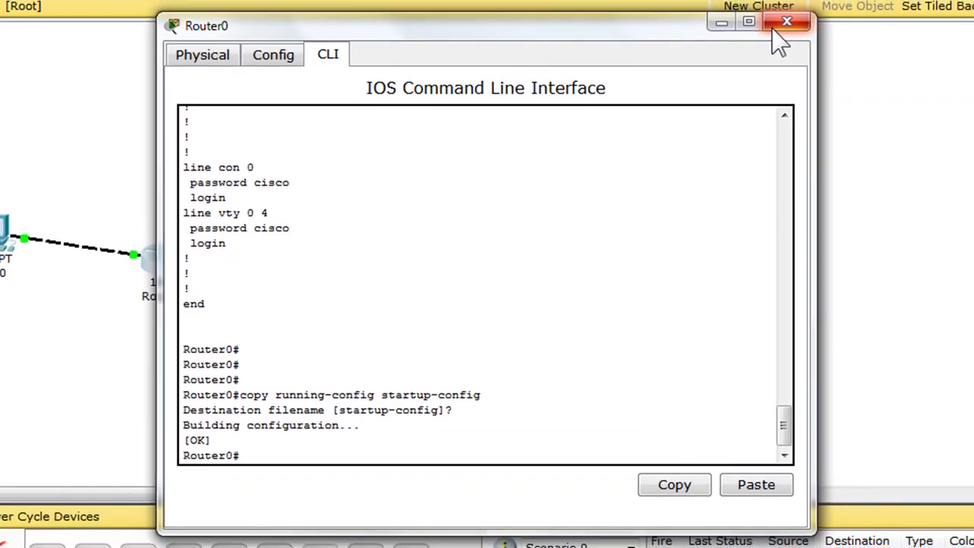
click(774, 32)
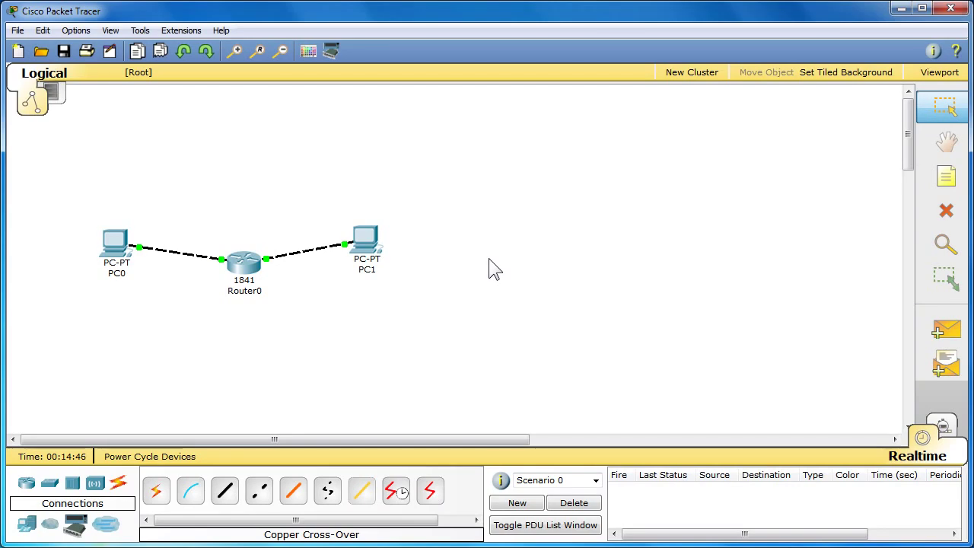
Step: Give PC0 static IP 192.168.1.2, mask 255.255.255.0 and gateway 192.168.1.1, then close its window
click(119, 242)
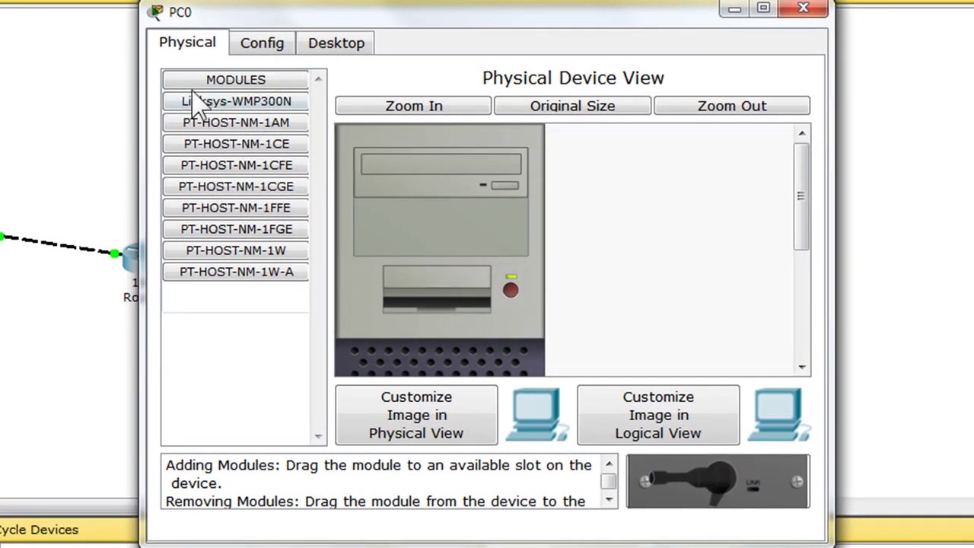
click(332, 46)
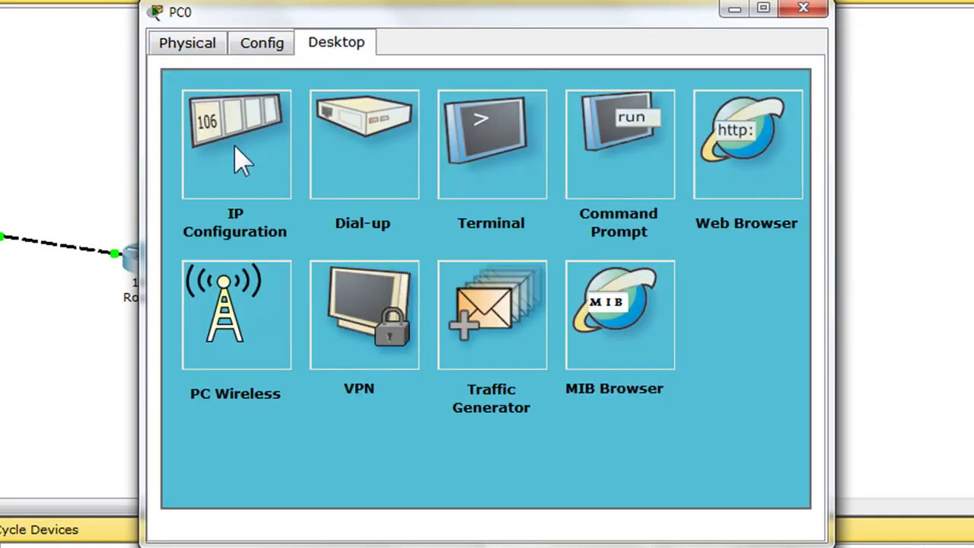
click(253, 176)
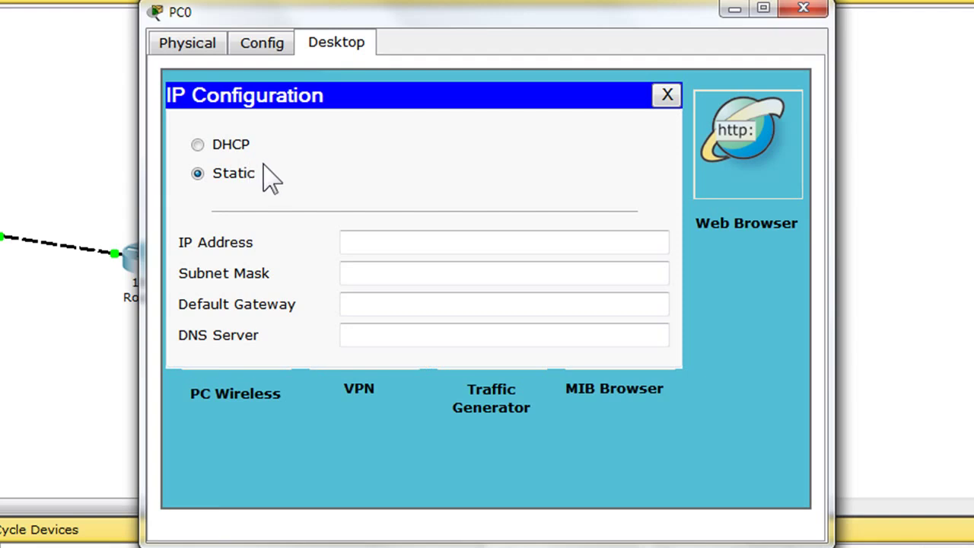
click(507, 238)
text(192.1)
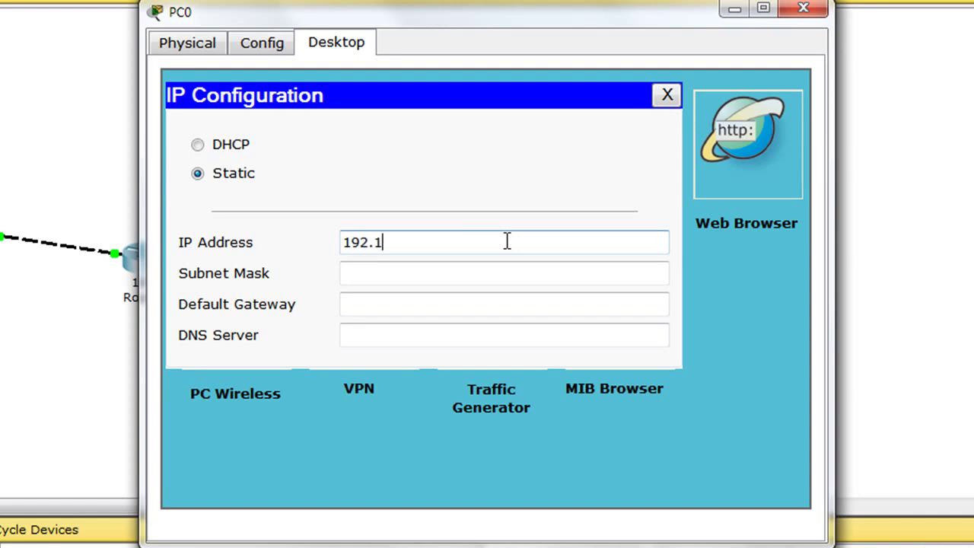
text(68.1.2)
key(Tab)
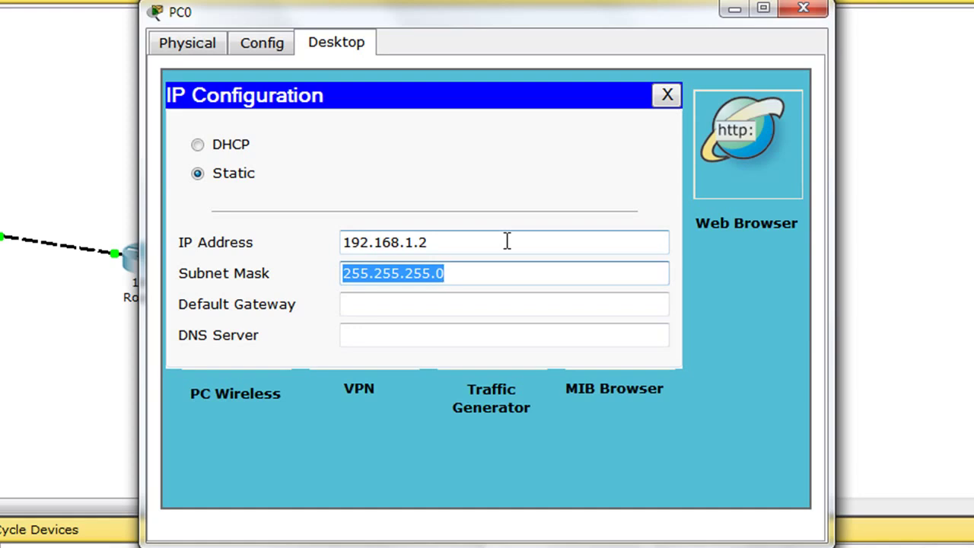
key(Tab)
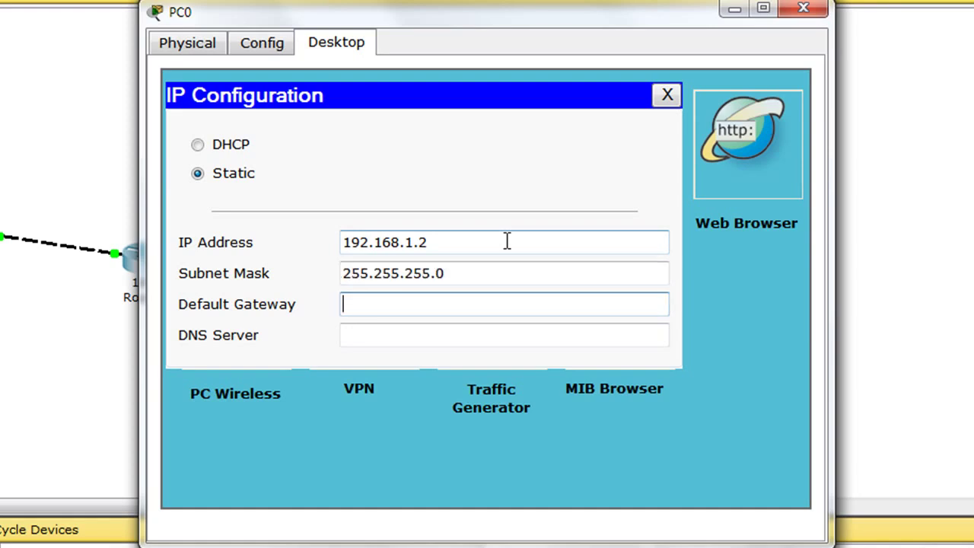
text(192.168)
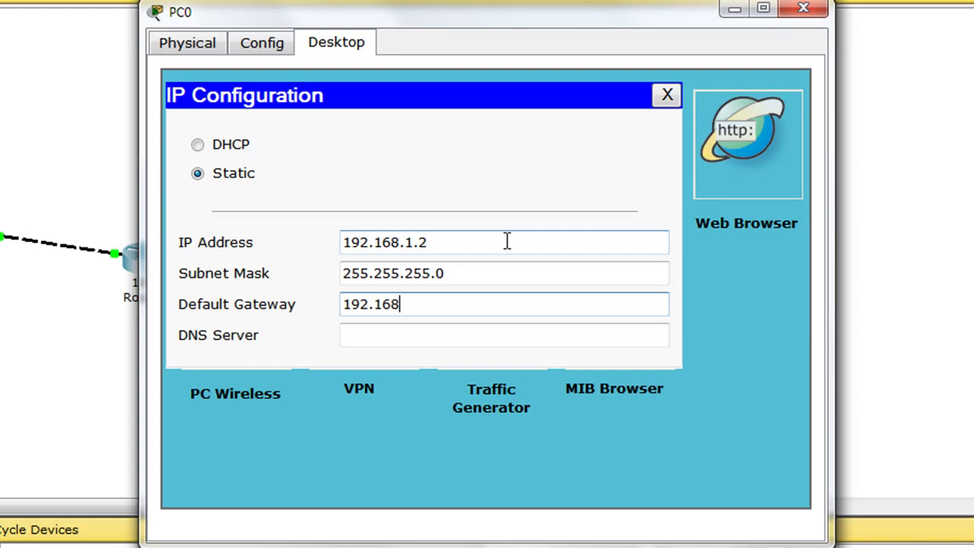
text(.1.1)
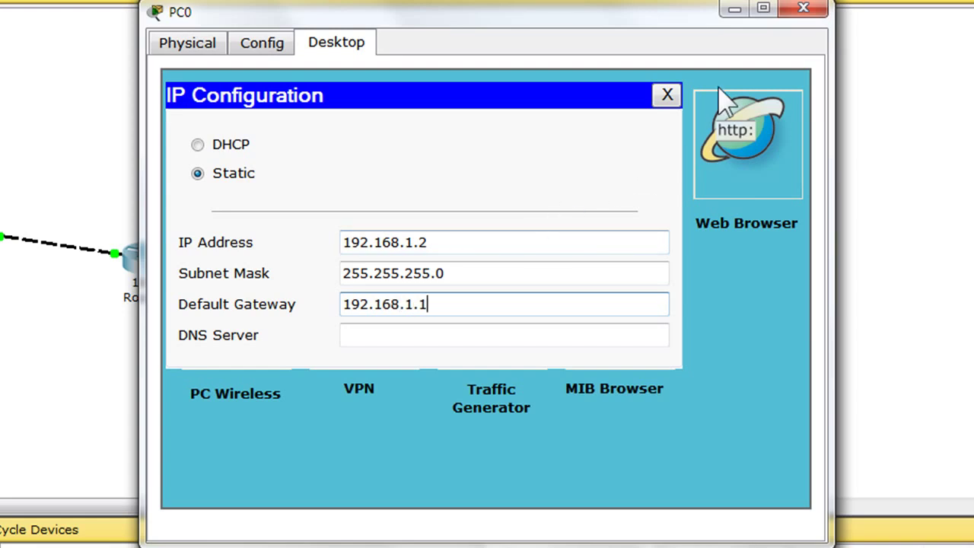
click(801, 12)
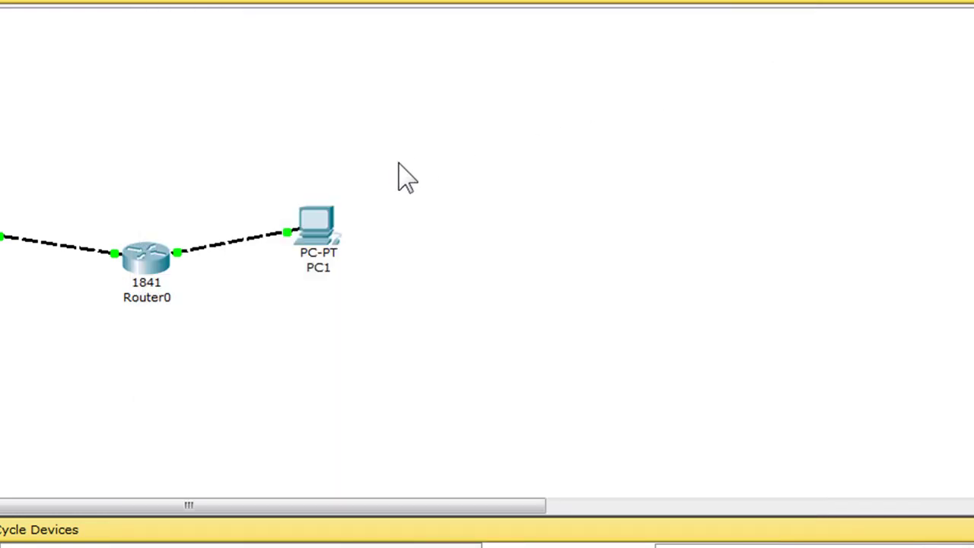
Step: Give PC1 static IP 192.168.2.2, mask 255.255.255.0 and gateway 192.168.2.1, then close its window
click(318, 226)
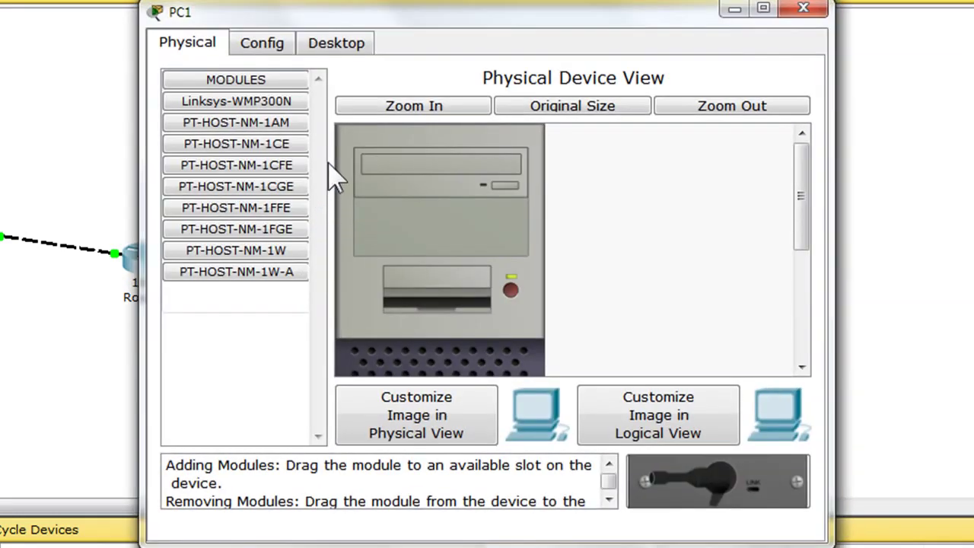
click(337, 42)
click(243, 151)
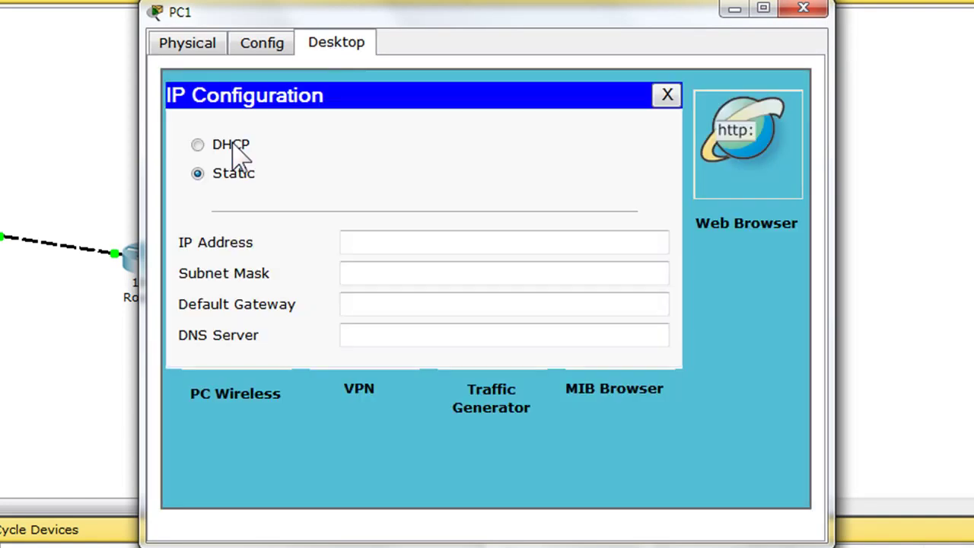
click(417, 242)
text(1)
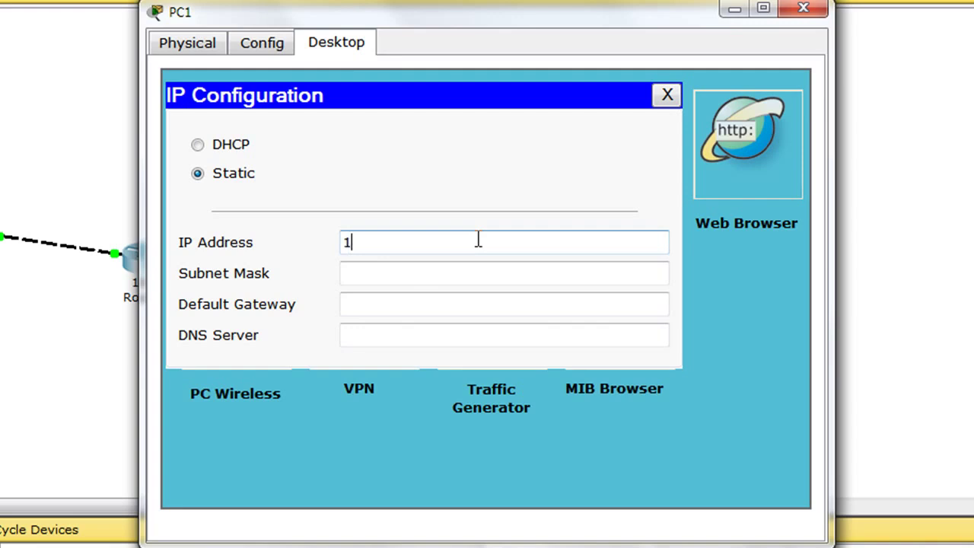
text(92.168.2.2)
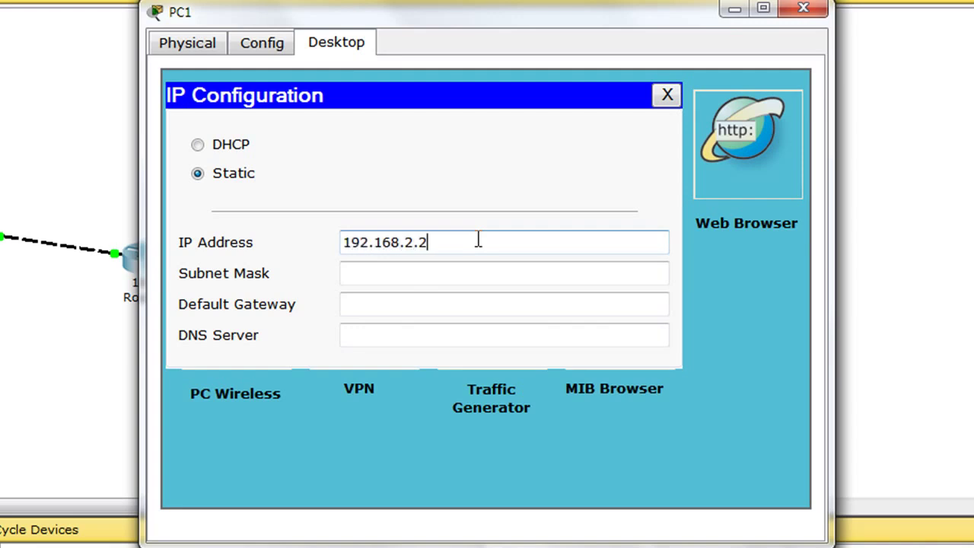
key(Tab)
key(Tab)
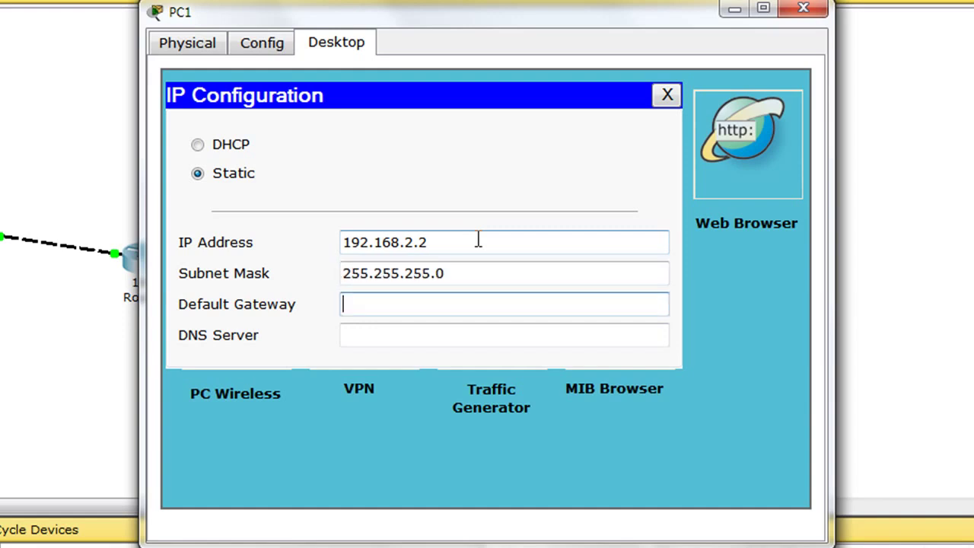
text(192.168.2.1)
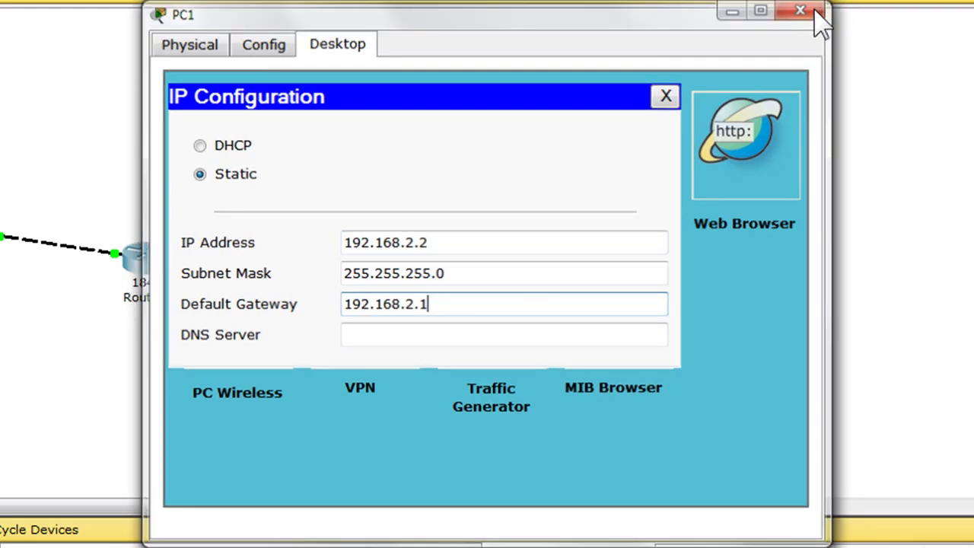
click(816, 13)
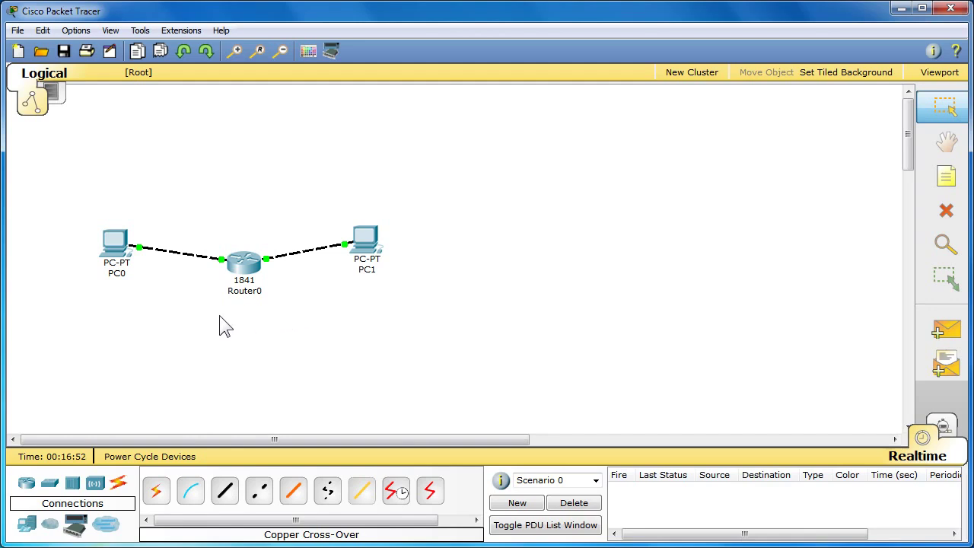
Step: Run ipconfig in PC0's command prompt to confirm its addressing
click(113, 242)
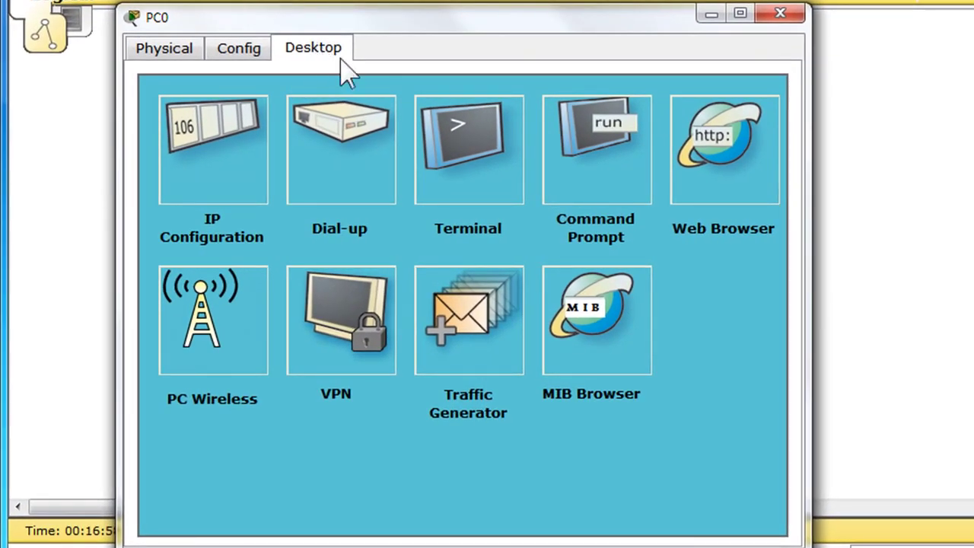
click(583, 187)
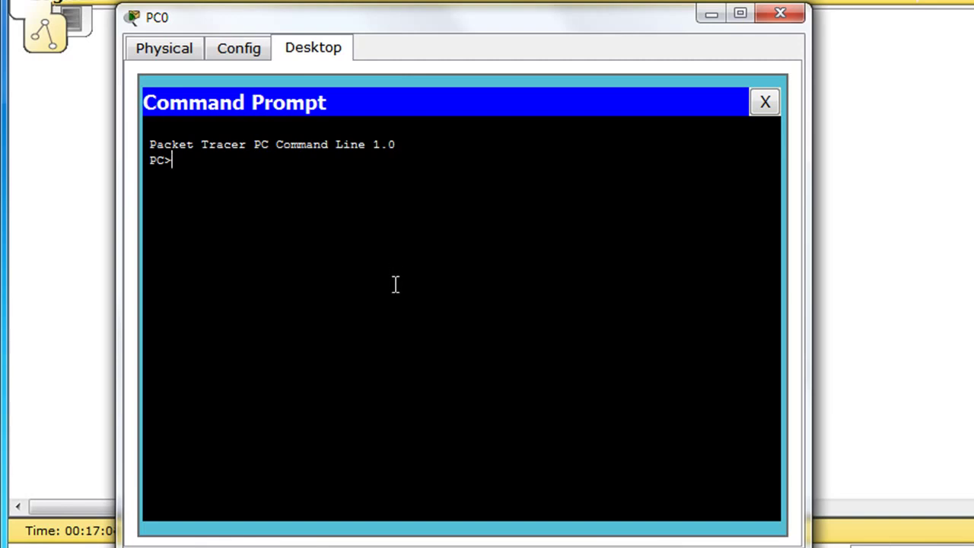
text(ipconfig)
key(Return)
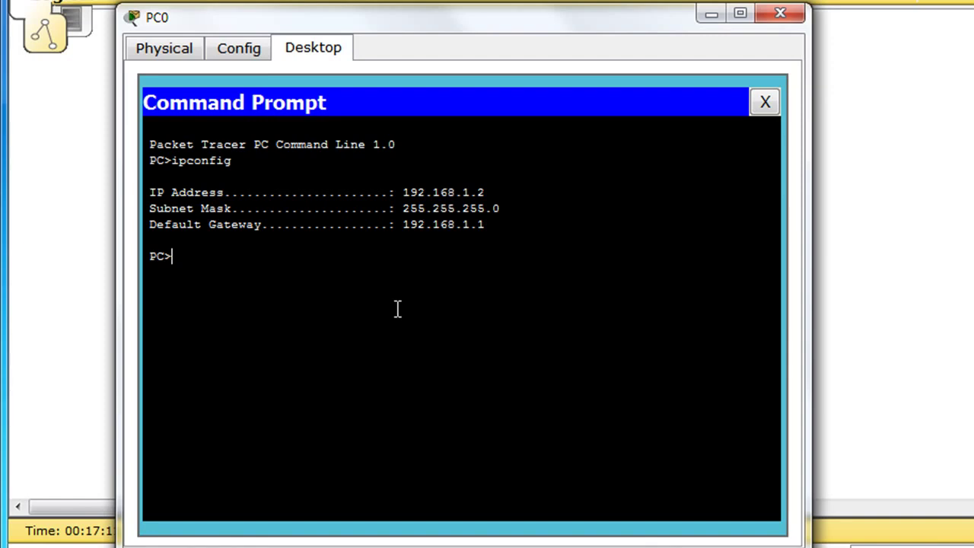
Step: Ping 192.168.2.2 from PC0 twice, the second with 0% loss, then close the window
text(ping 192.168.2.2)
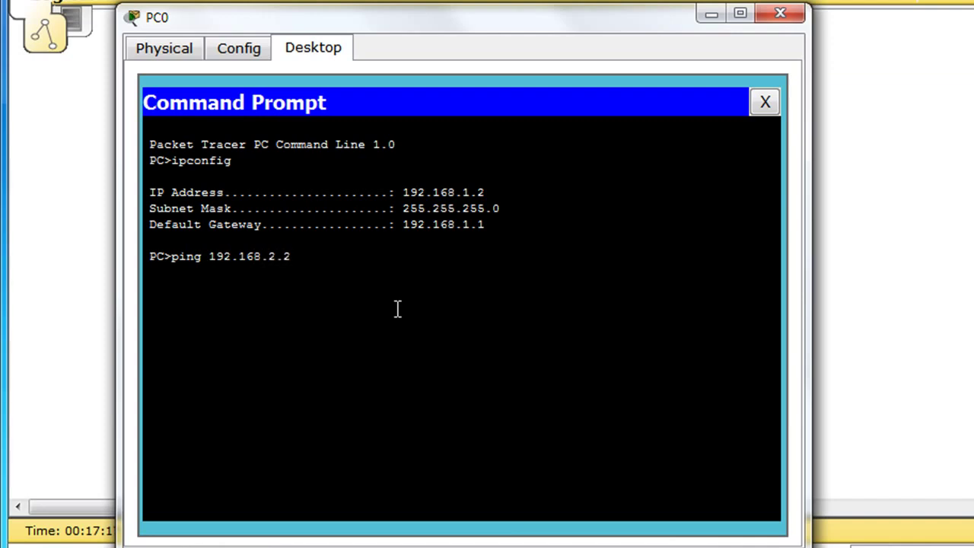
key(Return)
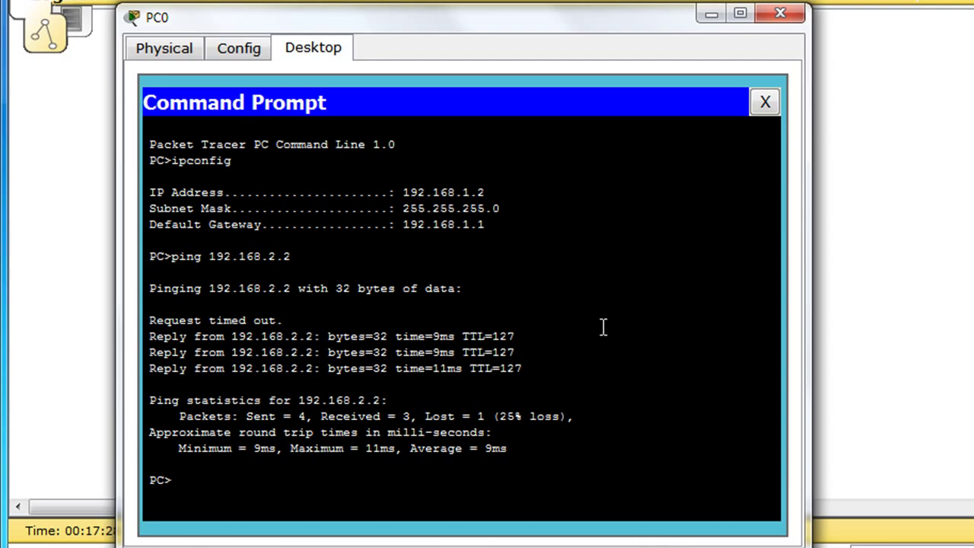
text(ping 192.168.2.2)
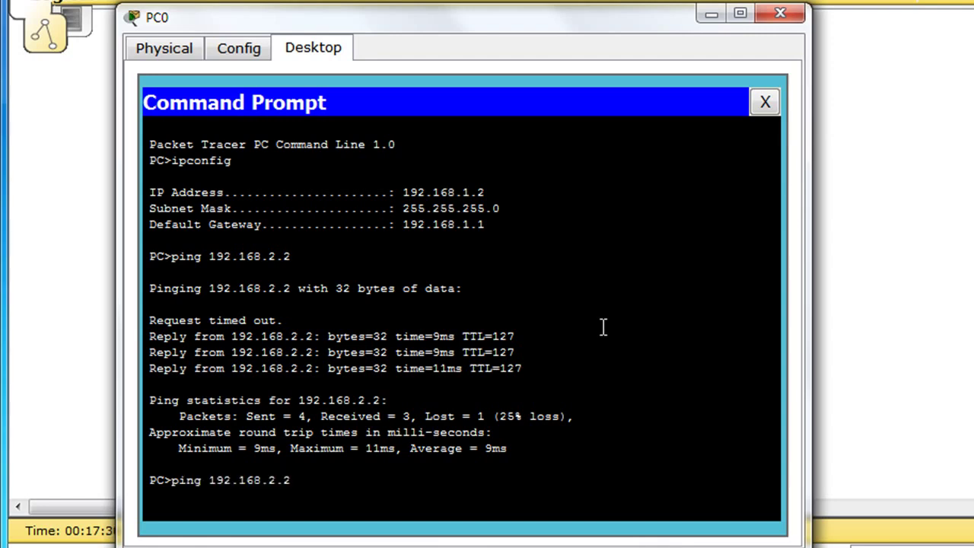
key(Return)
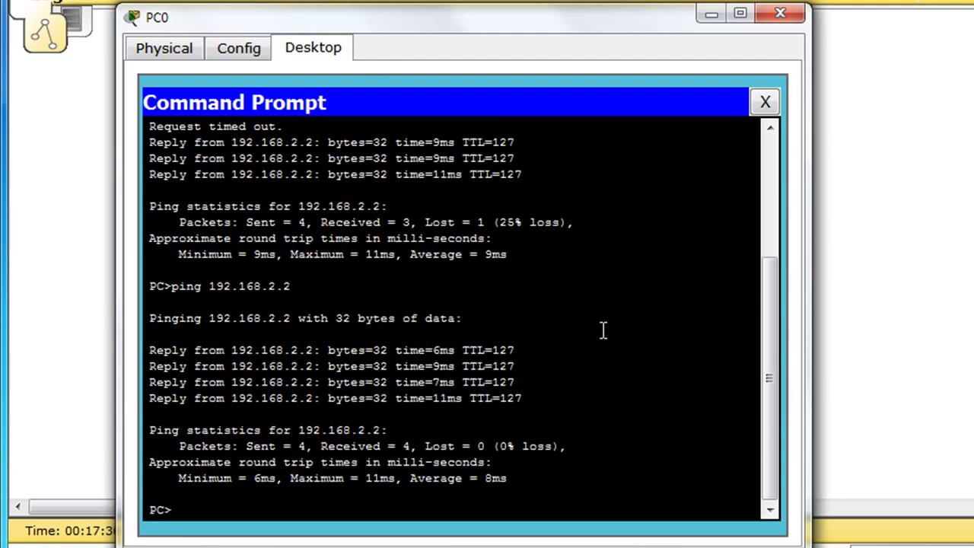
click(781, 14)
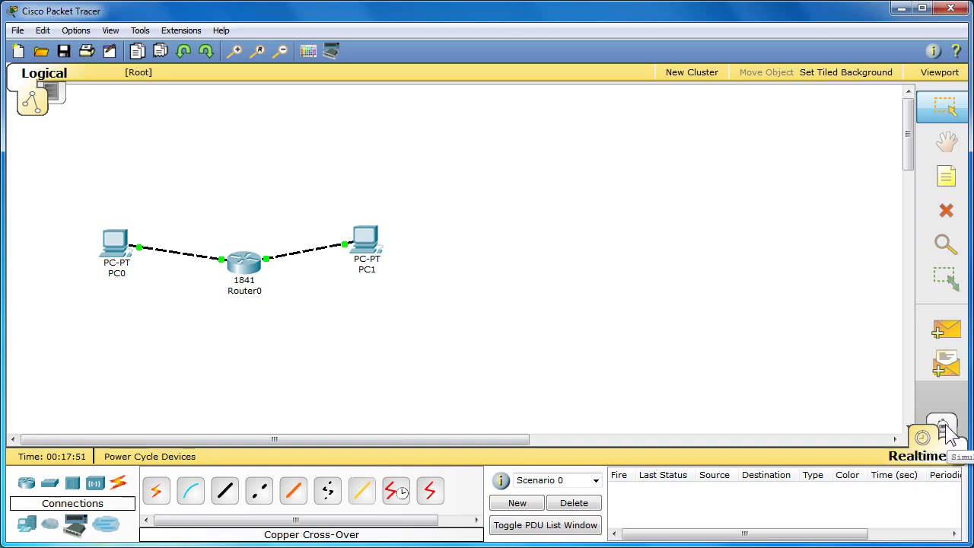
Step: Switch to Simulation mode and filter the event list to show only ICMP events
click(944, 430)
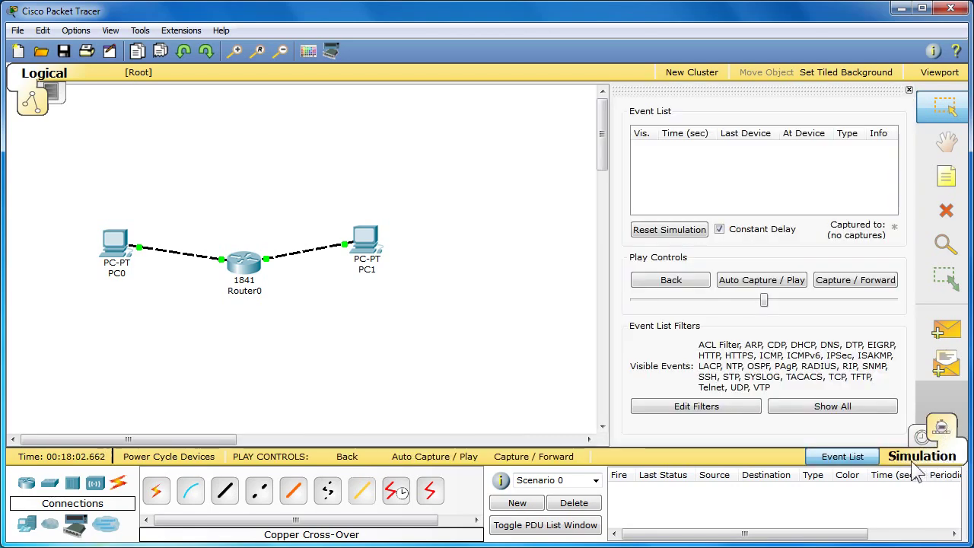
click(696, 406)
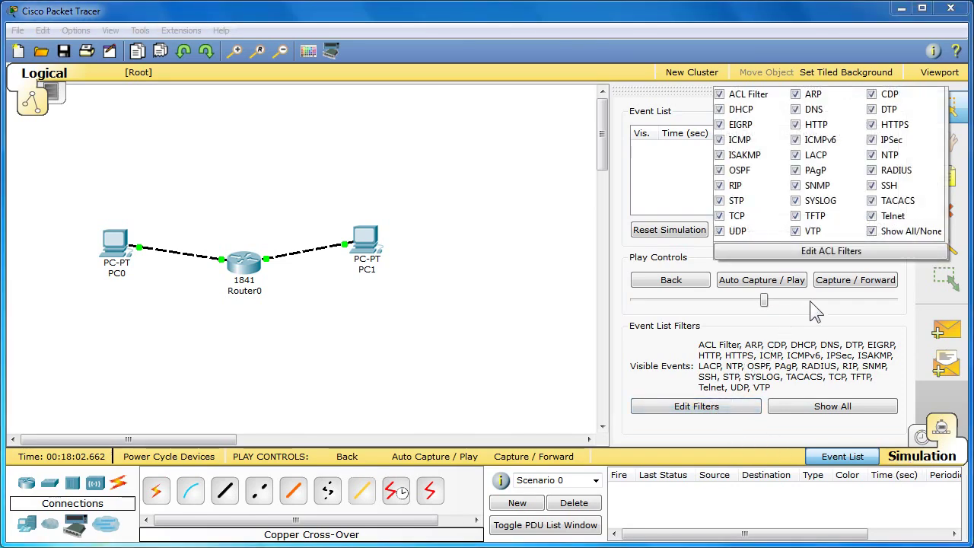
click(871, 231)
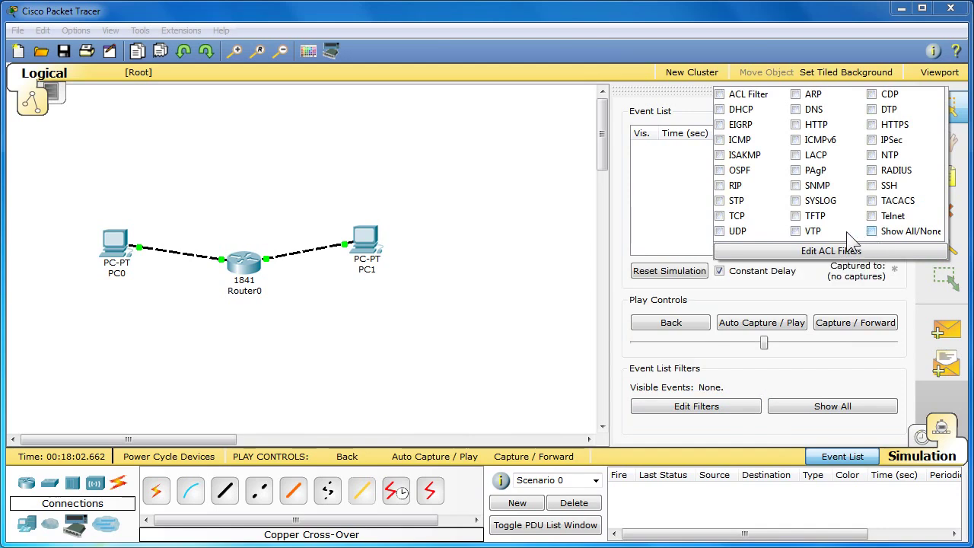
click(719, 141)
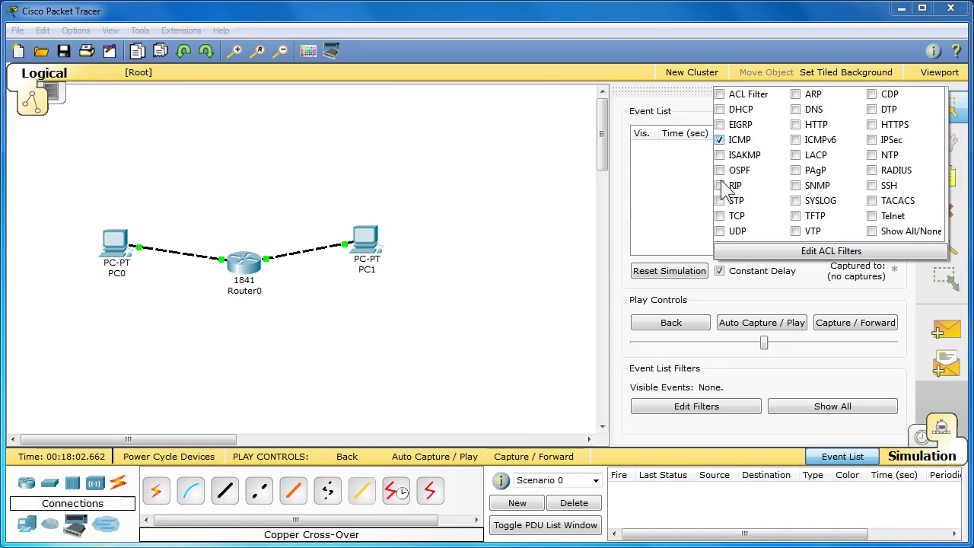
click(750, 286)
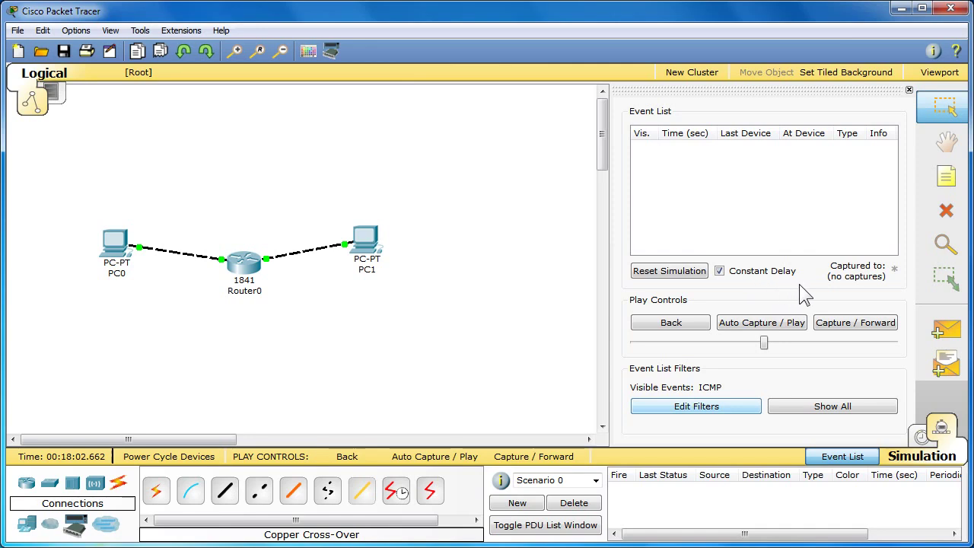
click(948, 342)
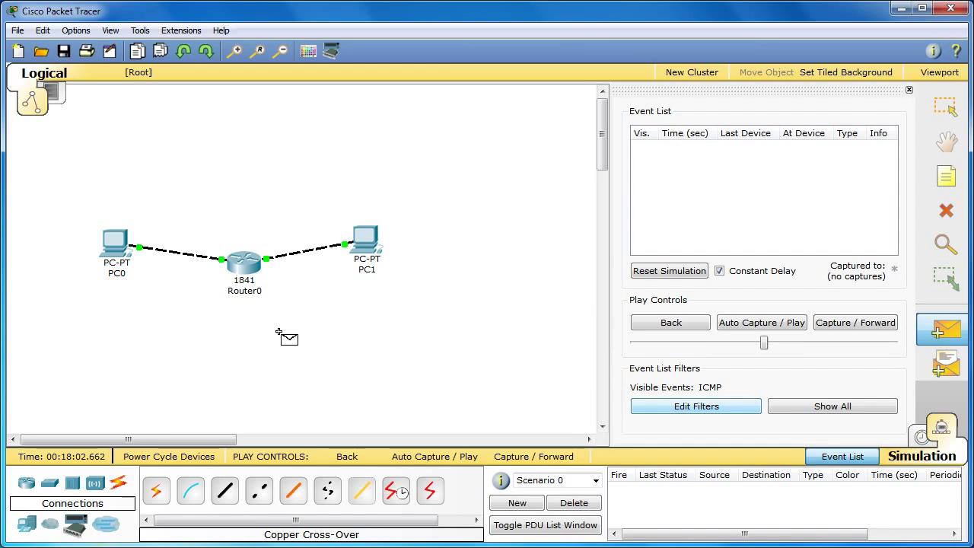
Step: Send a simple ICMP packet from PC0 to PC1 and auto-play the simulation
click(120, 251)
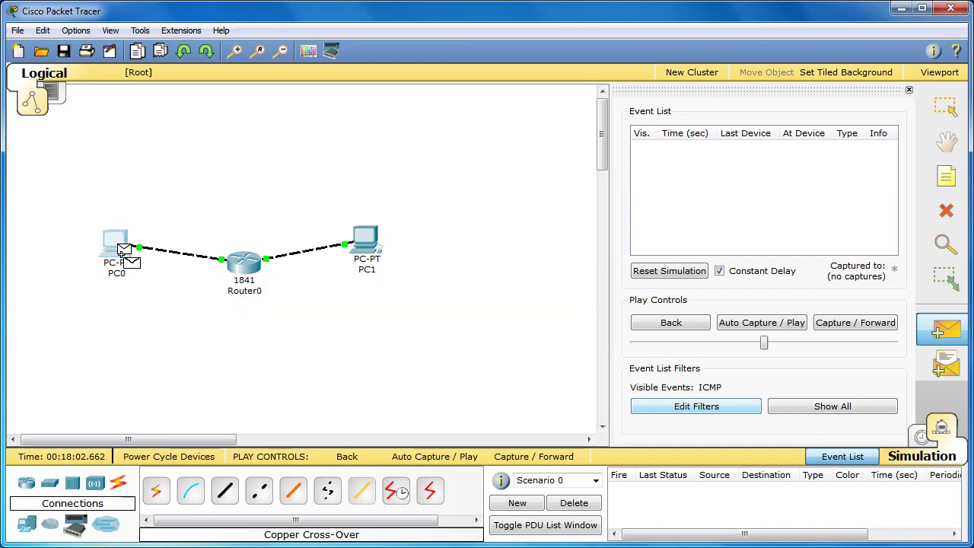
click(363, 243)
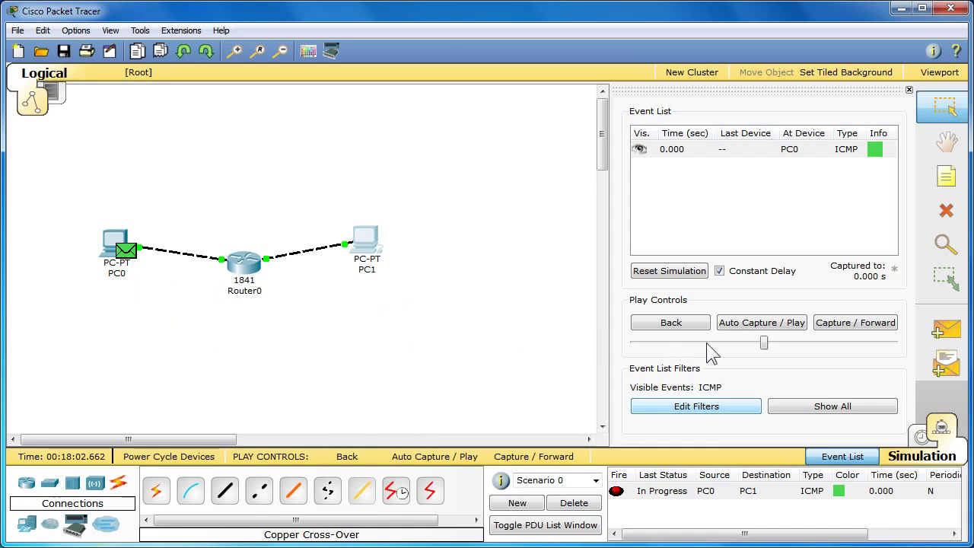
click(795, 324)
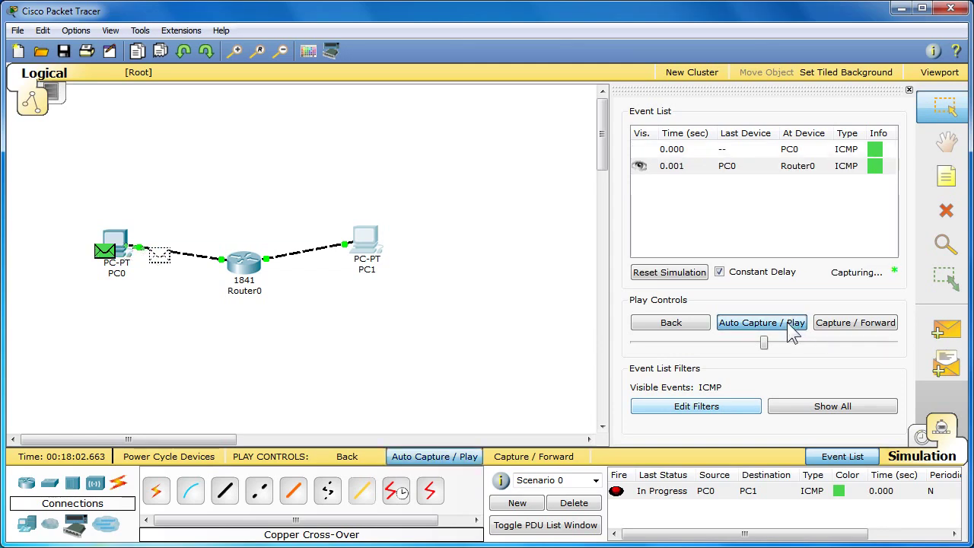